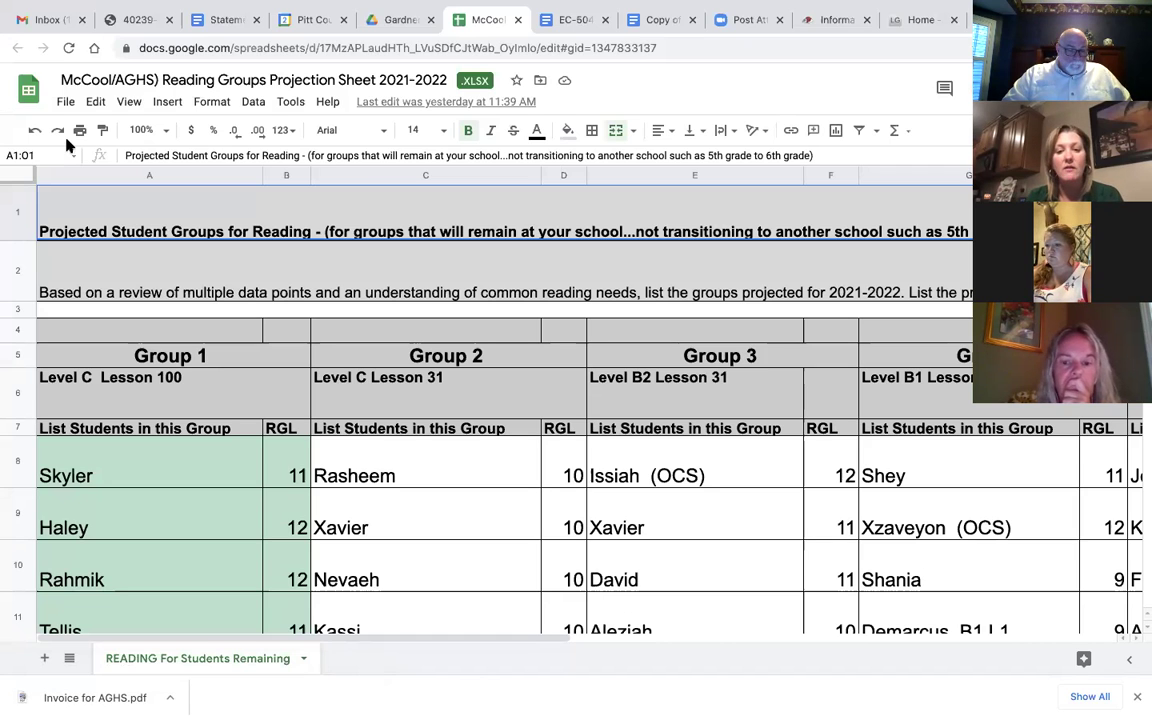
# Step: Review the lesson levels and student lists of the projected reading groups, from Group 1 through Group 7
pyautogui.scroll(-1, 225, 403)
pyautogui.scroll(-1, 225, 403)
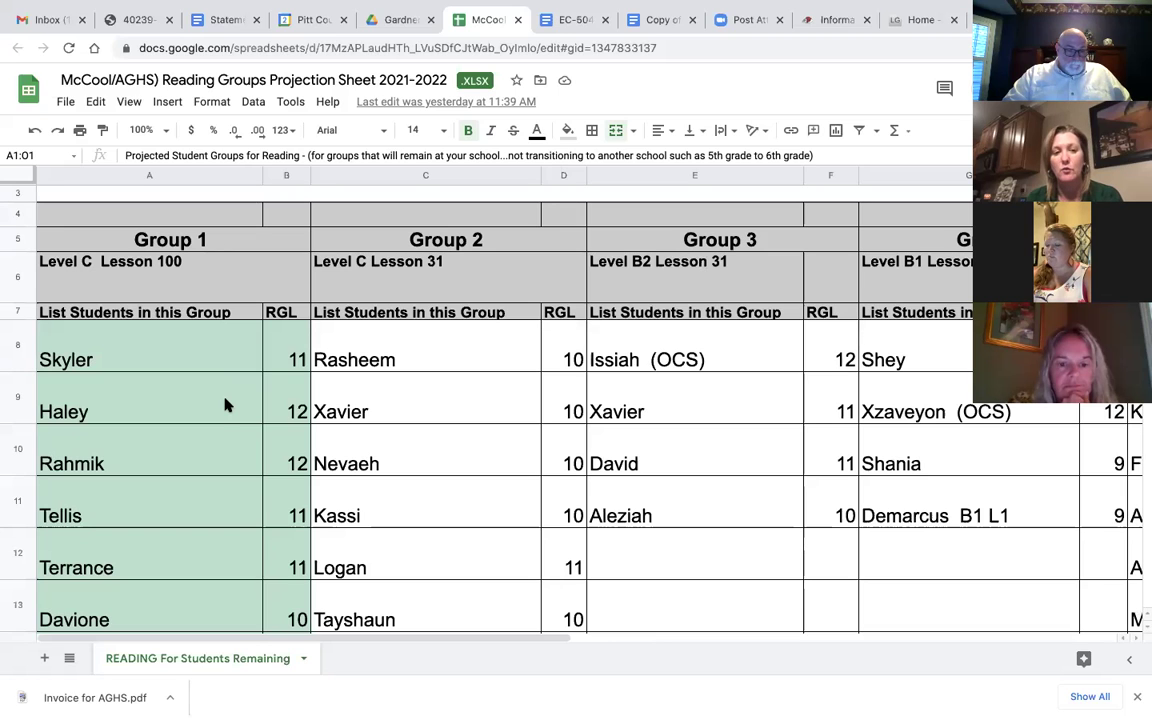
pyautogui.scroll(-4, 225, 403)
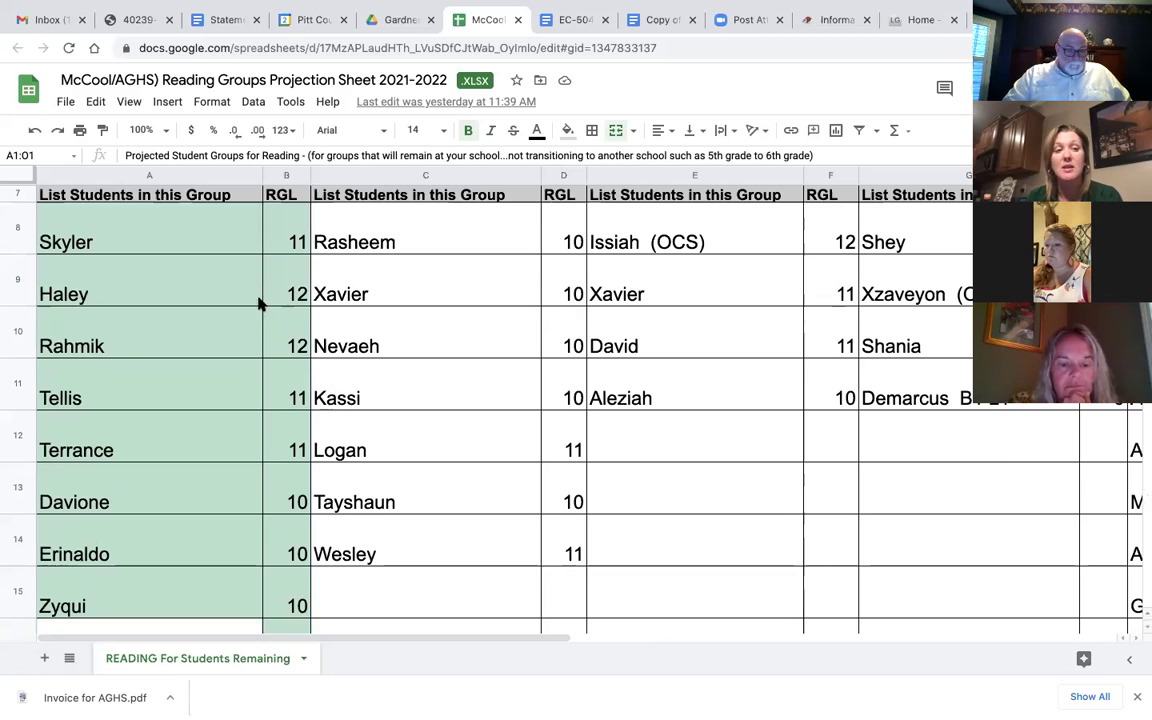
pyautogui.scroll(3, 213, 311)
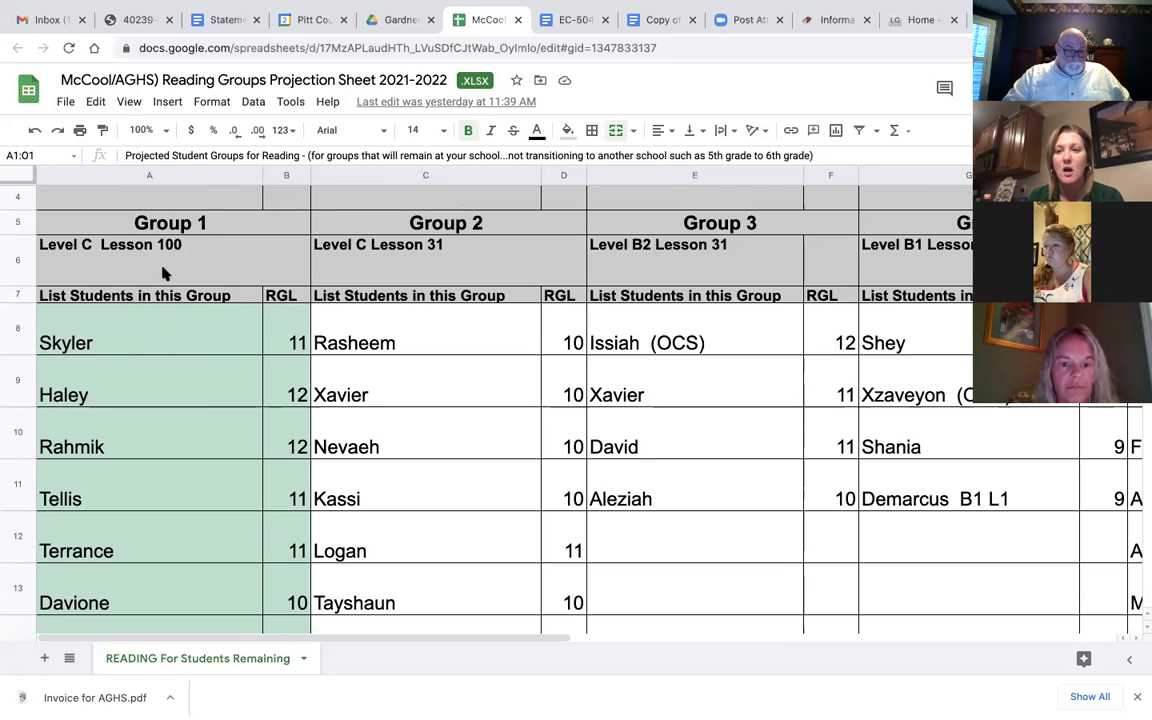
pyautogui.hscroll(3, 165, 273)
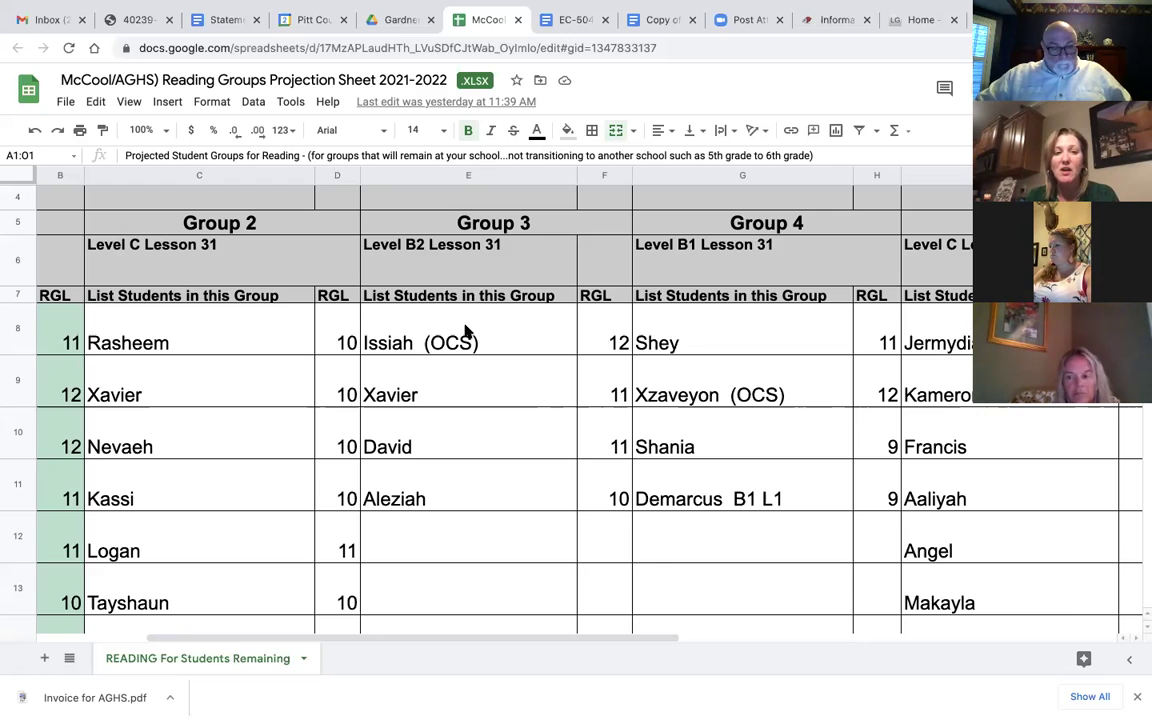
pyautogui.hscroll(6, 466, 331)
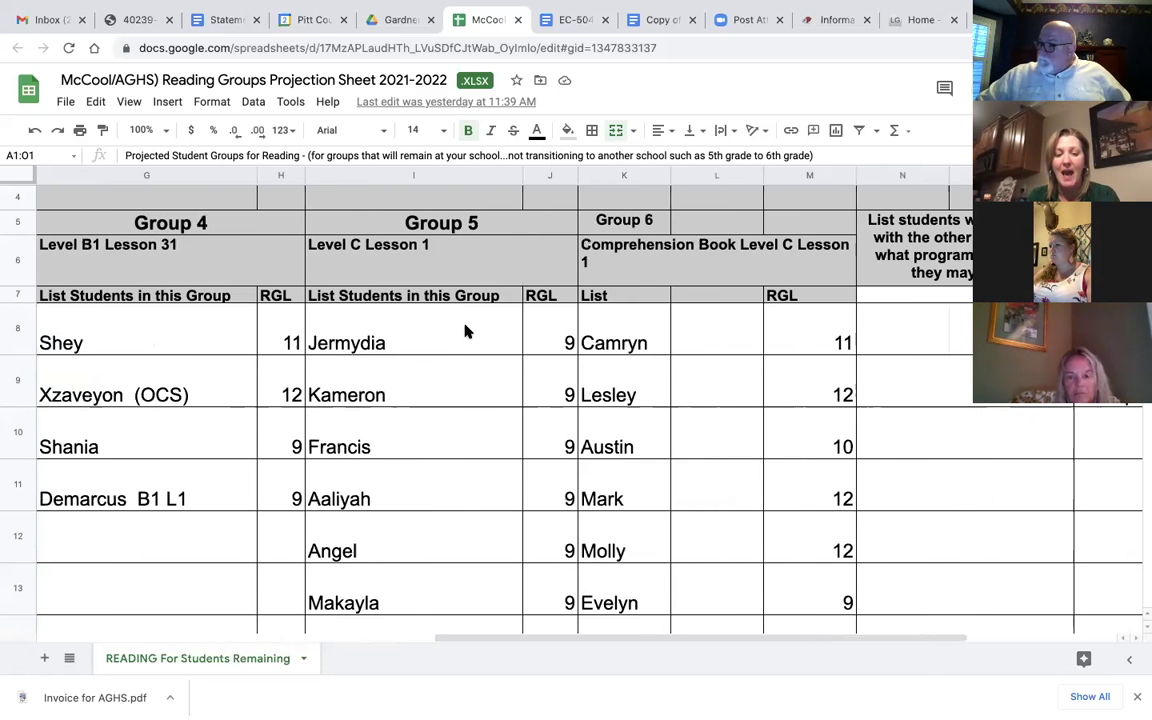
pyautogui.scroll(-1, 466, 331)
pyautogui.hscroll(3, 466, 331)
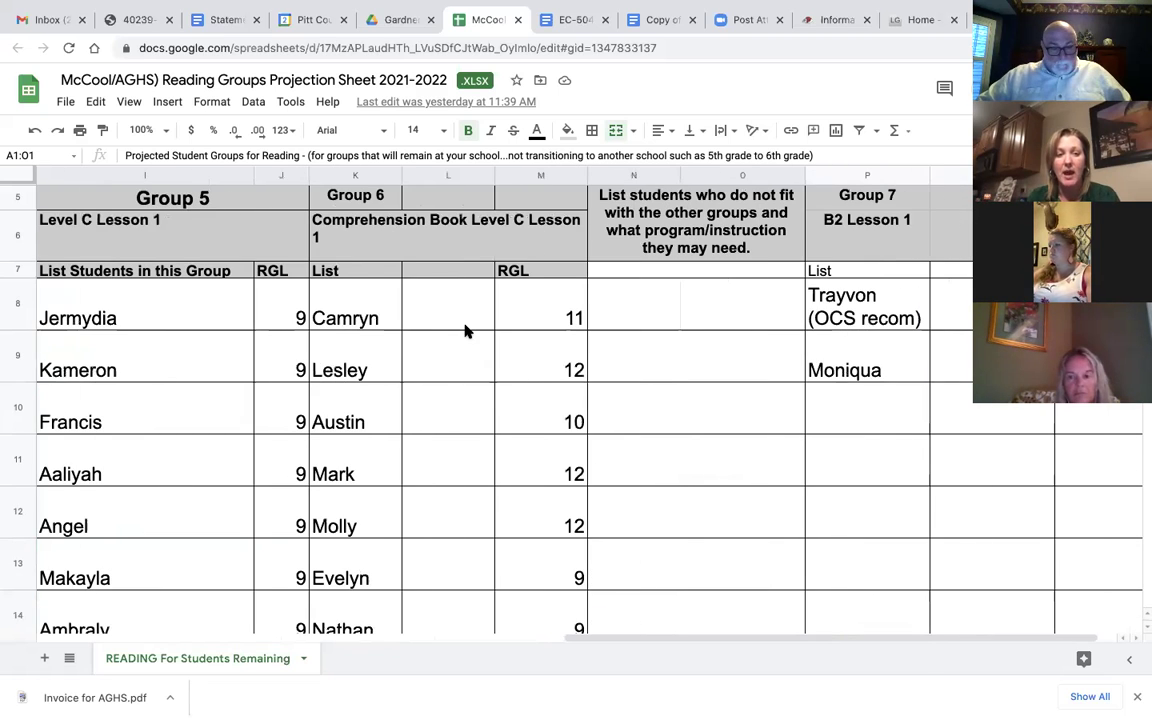
pyautogui.hscroll(-5, 466, 331)
pyautogui.scroll(1, 466, 331)
pyautogui.scroll(-4, 466, 331)
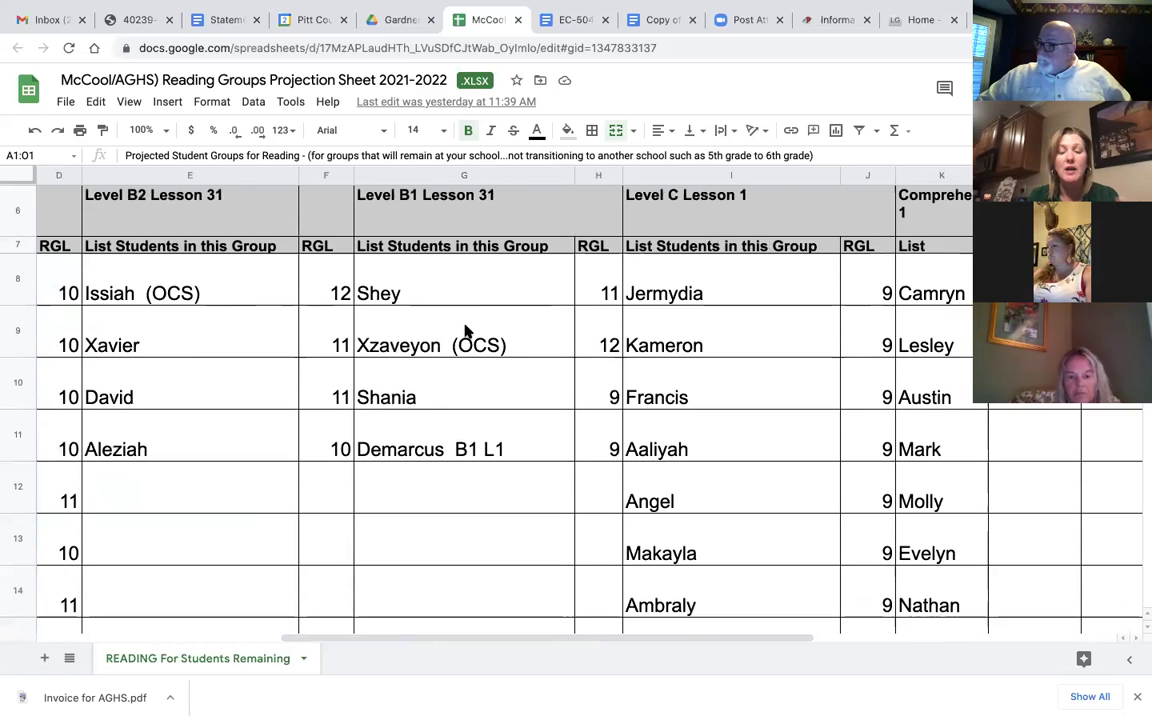
pyautogui.scroll(3, 465, 331)
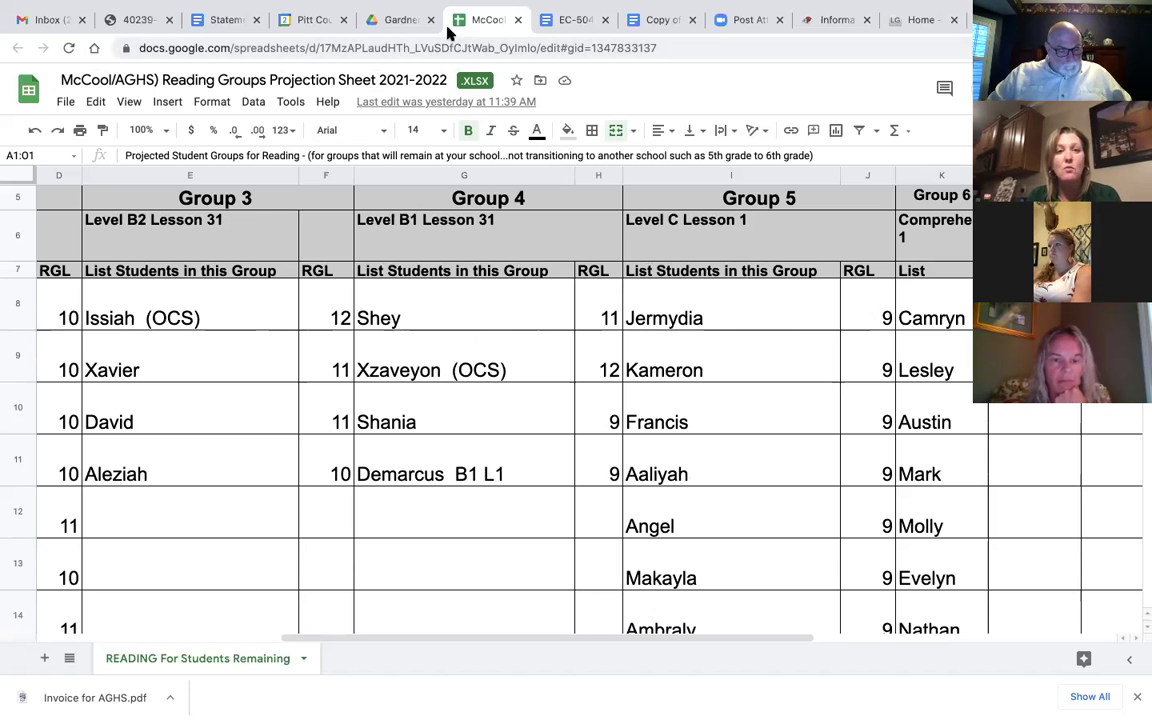
# Step: Open the EC 2021-2022 Scheduling Worksheet from the Gardner Webb-Exceptional Children folder in Google Drive
pyautogui.click(412, 27)
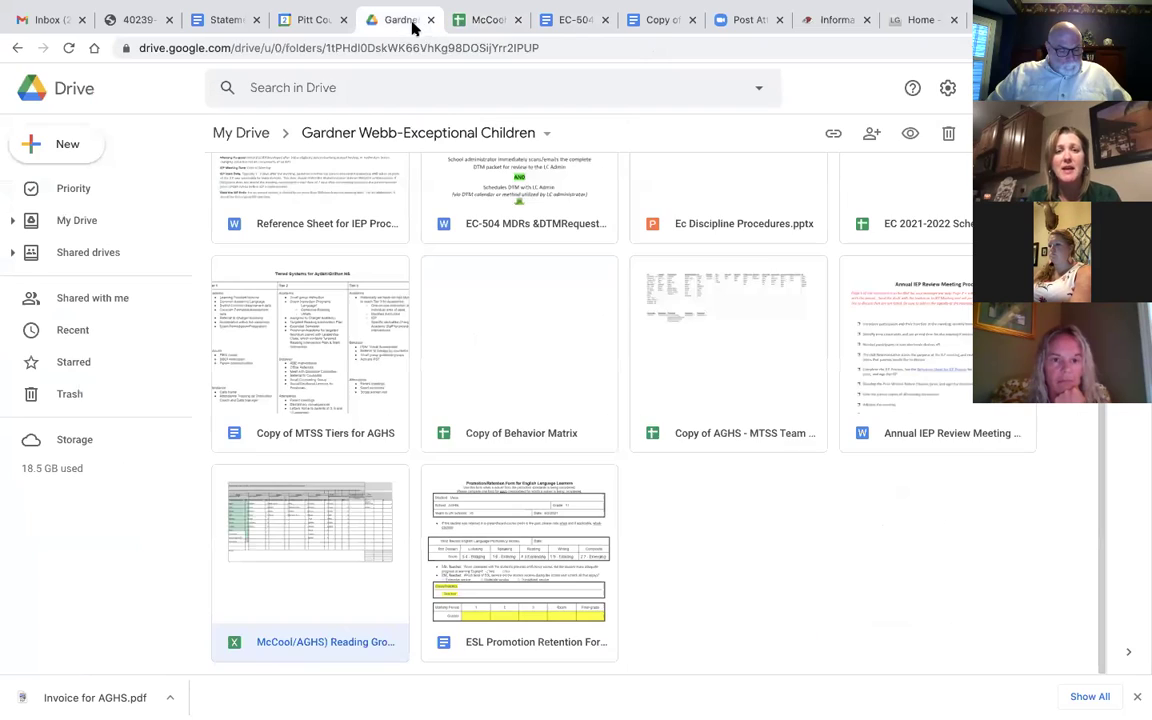
pyautogui.scroll(3, 594, 429)
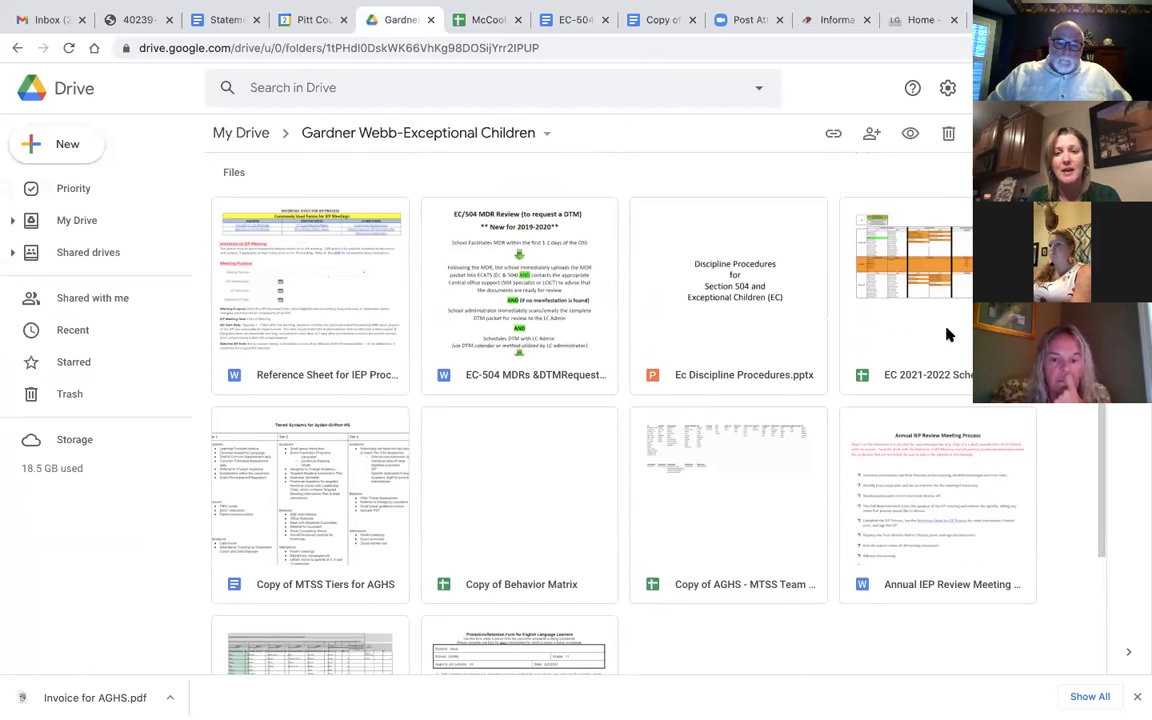
pyautogui.doubleClick(886, 324)
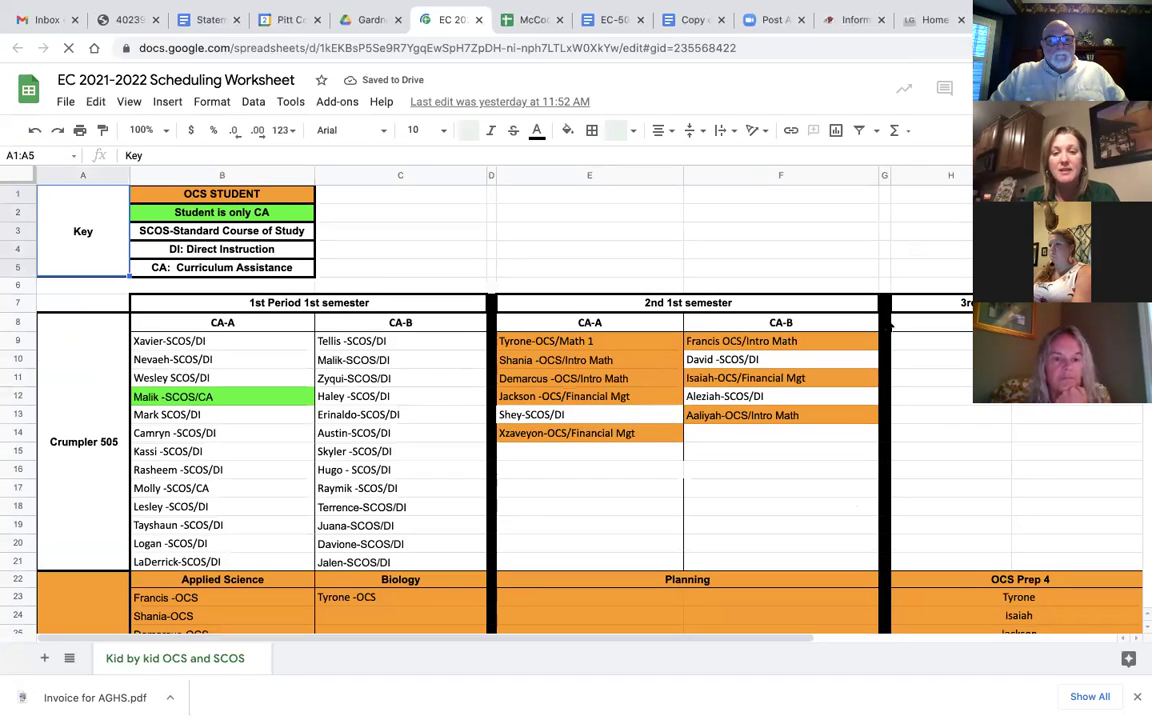
# Step: Compare the first-period CA-A and CA-B student lists of rooms 505 and 702 in the first semester
pyautogui.scroll(-3, 889, 324)
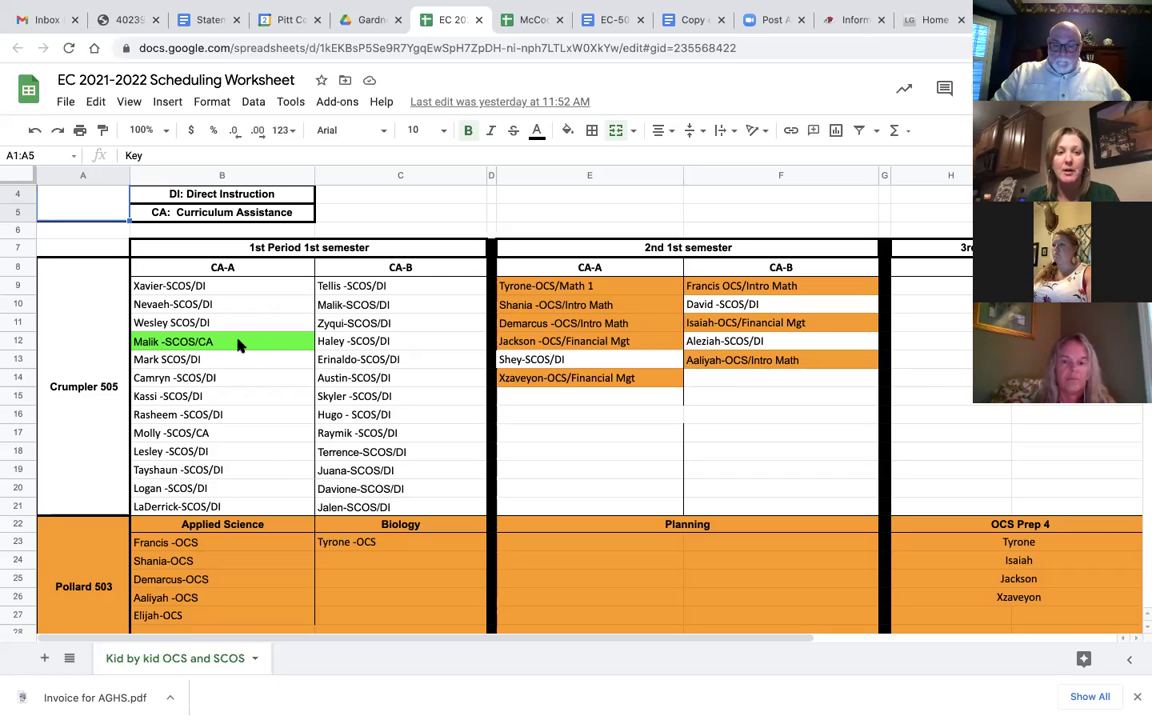
pyautogui.click(182, 288)
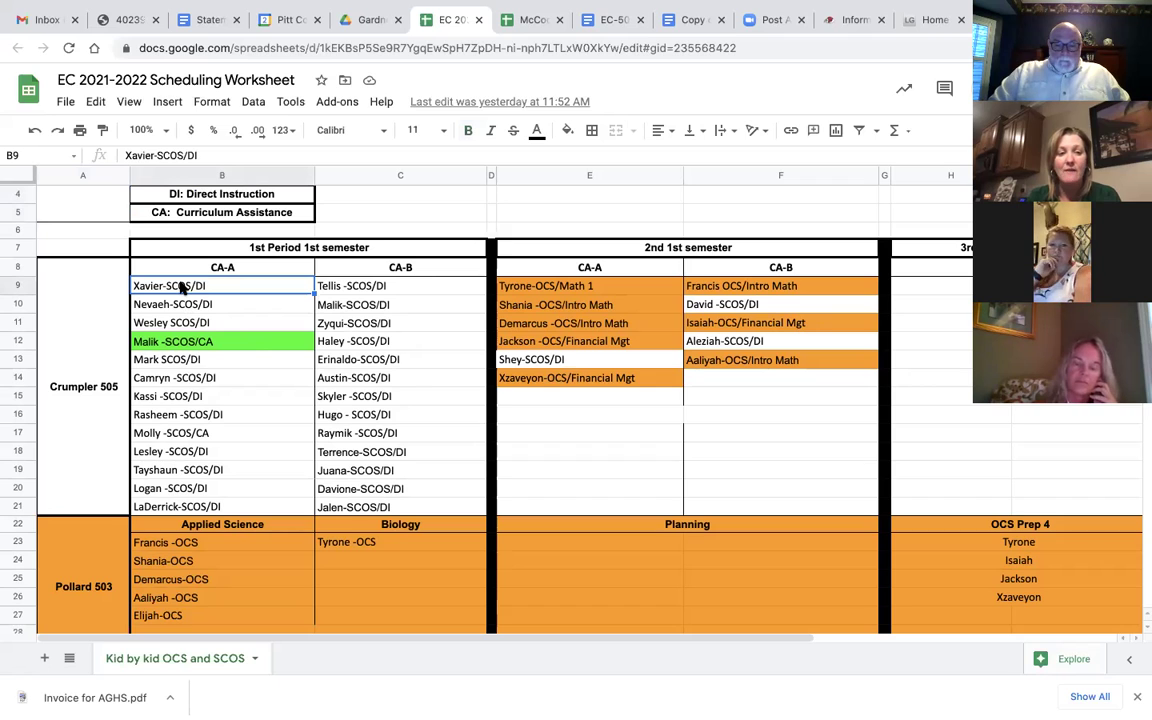
pyautogui.scroll(-6, 193, 310)
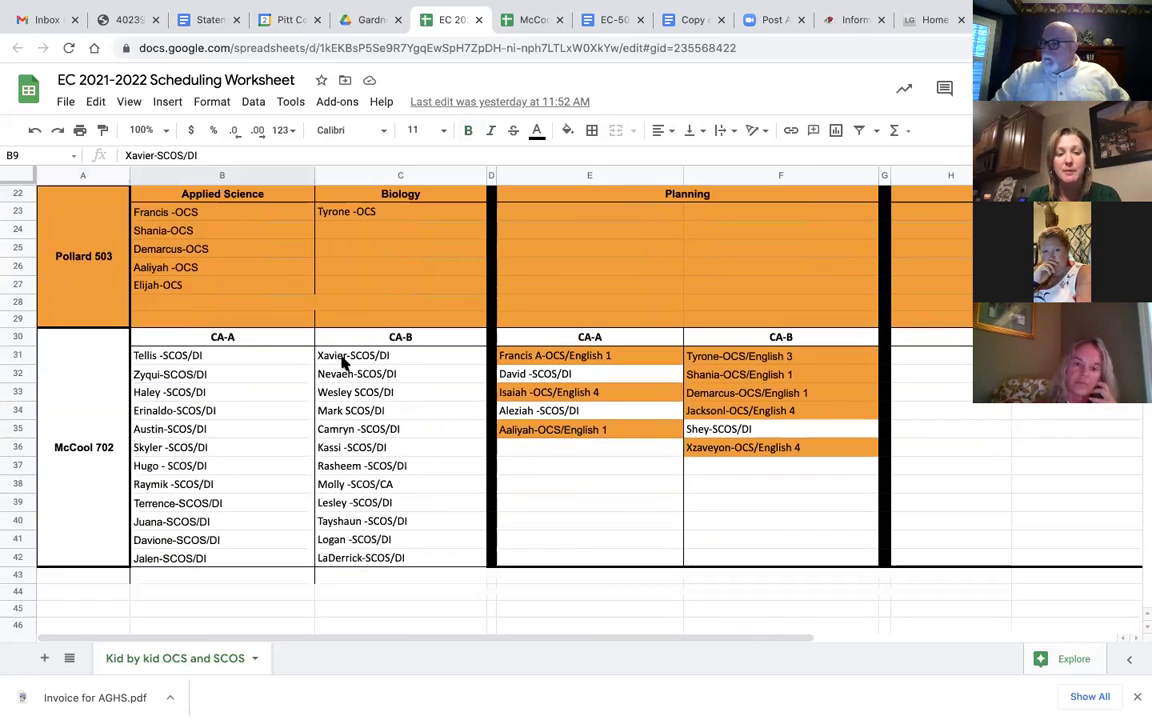
pyautogui.click(344, 362)
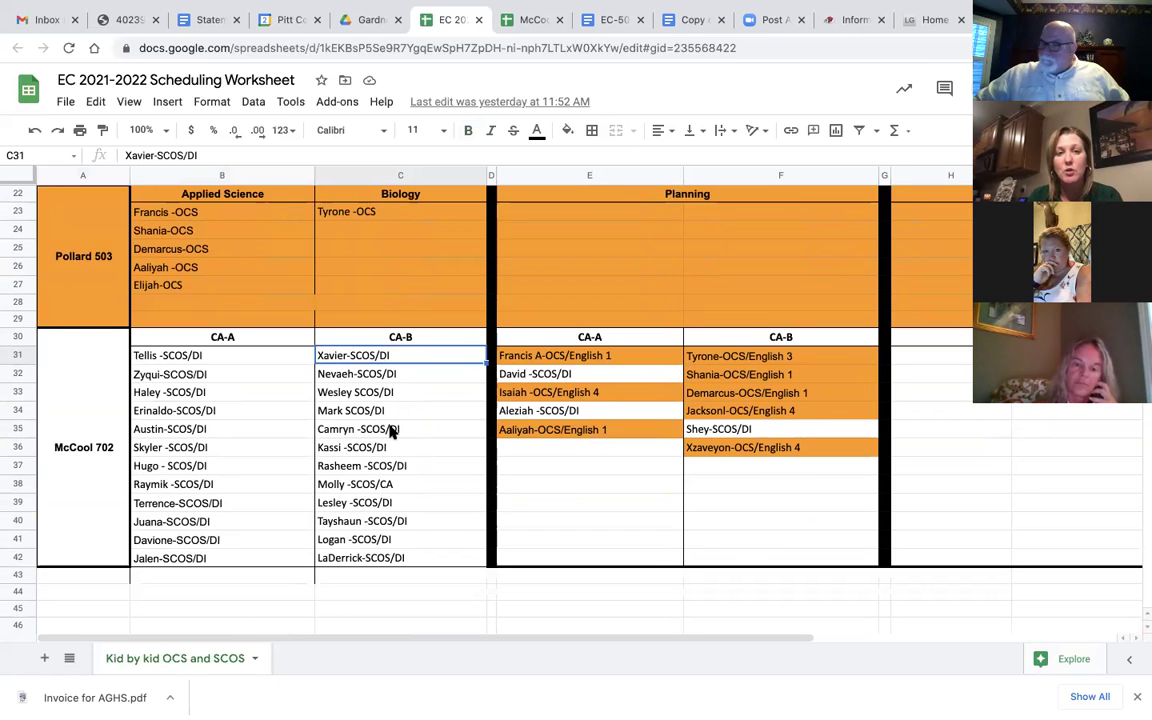
pyautogui.click(509, 22)
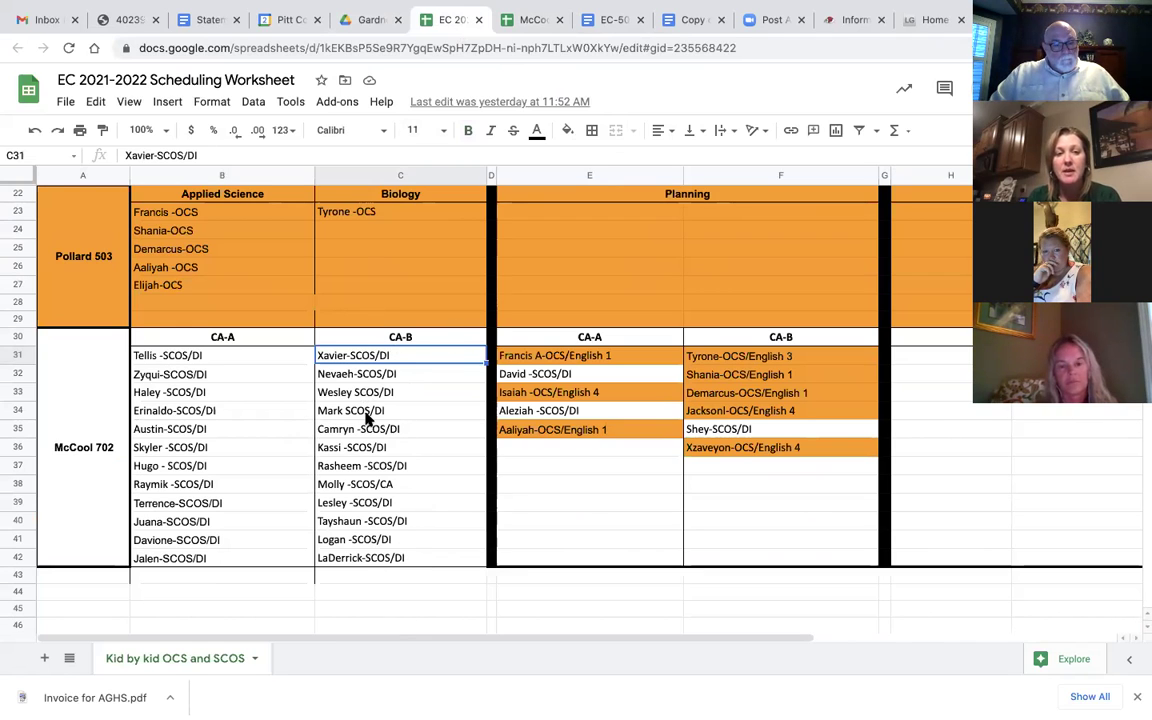
pyautogui.scroll(3, 365, 400)
pyautogui.click(180, 211)
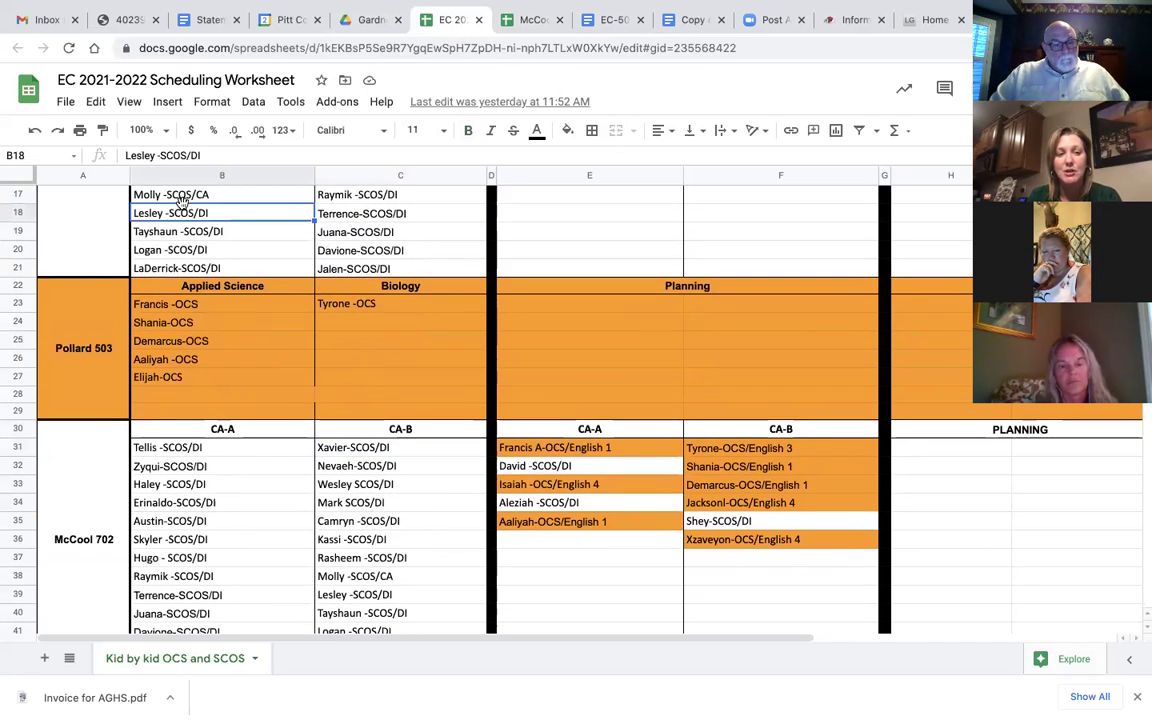
pyautogui.click(357, 522)
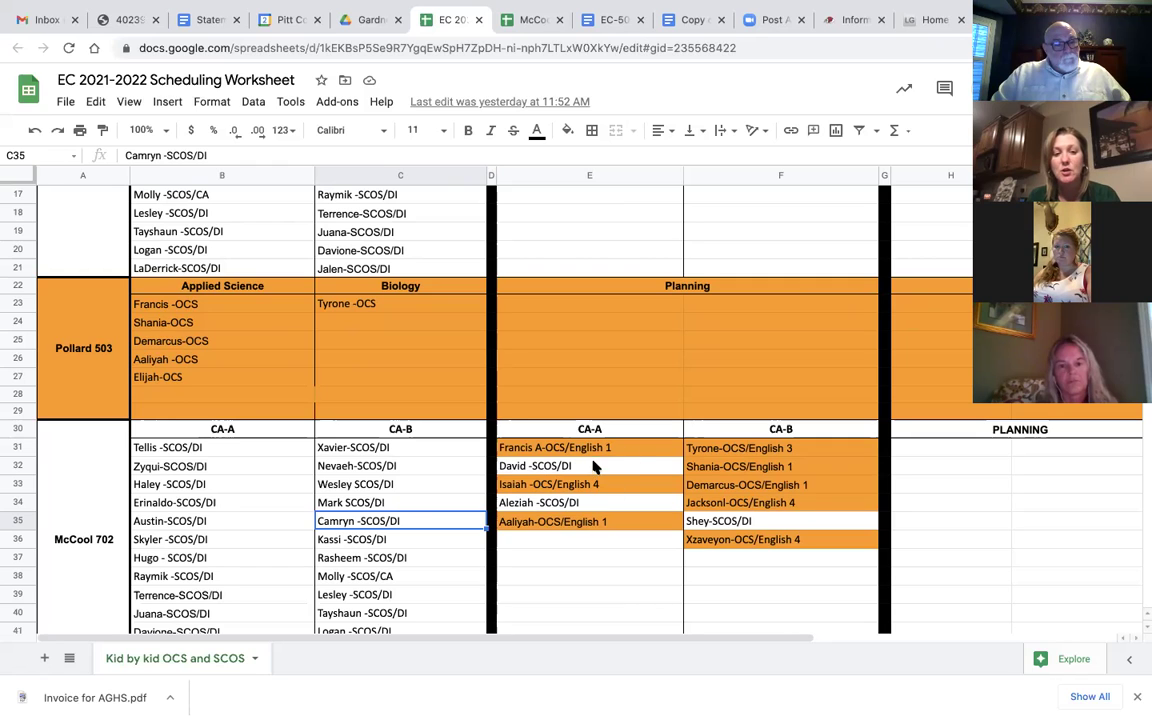
# Step: Examine room 702's second-period CA-A and CA-B student lists and the OCS and CA groups of the following periods
pyautogui.hscroll(2, 593, 466)
pyautogui.scroll(-1, 593, 466)
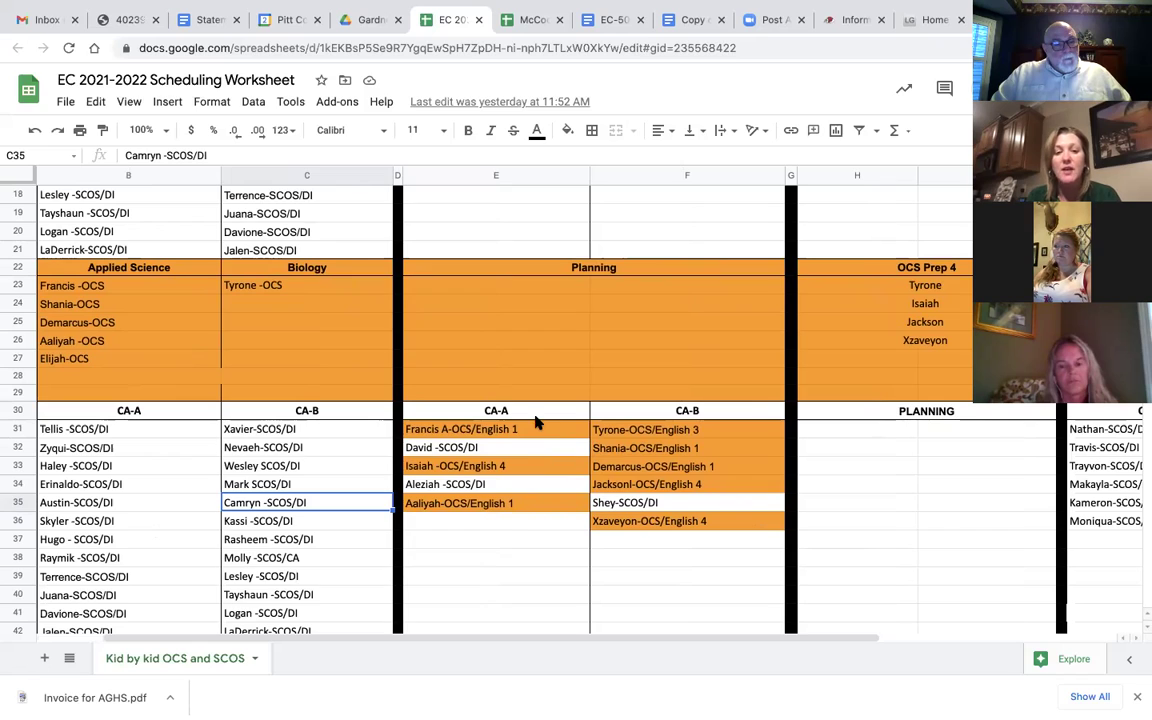
pyautogui.moveTo(535, 416); pyautogui.dragTo(532, 424)
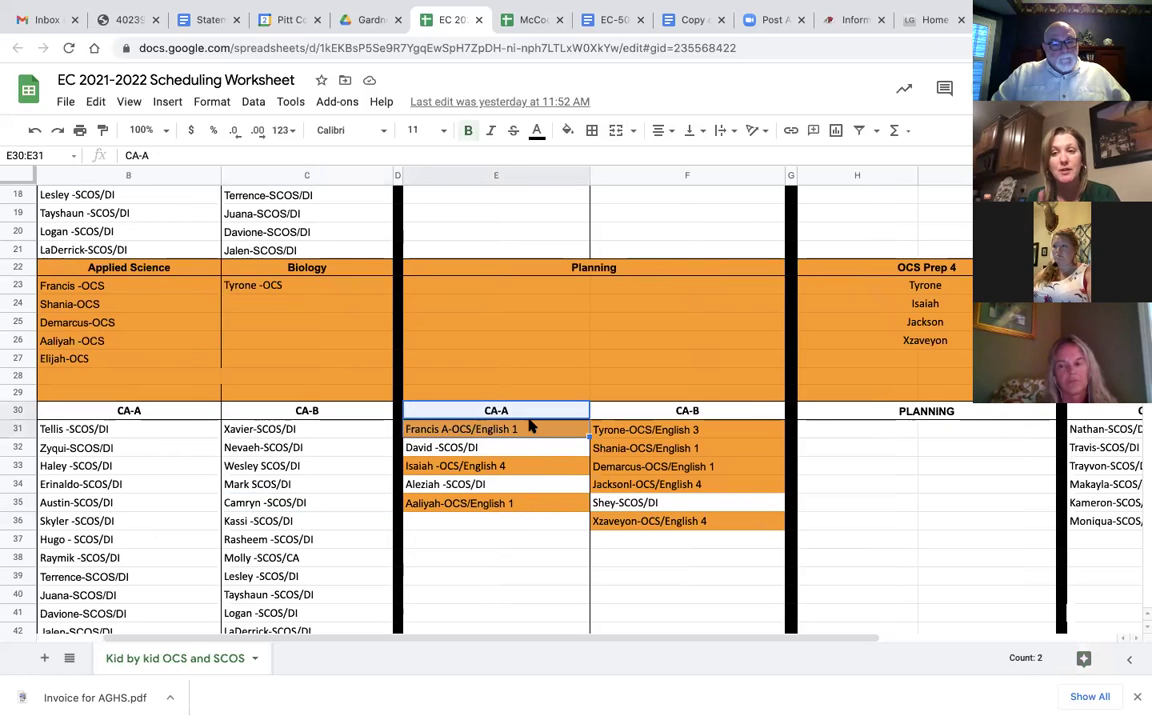
pyautogui.click(496, 452)
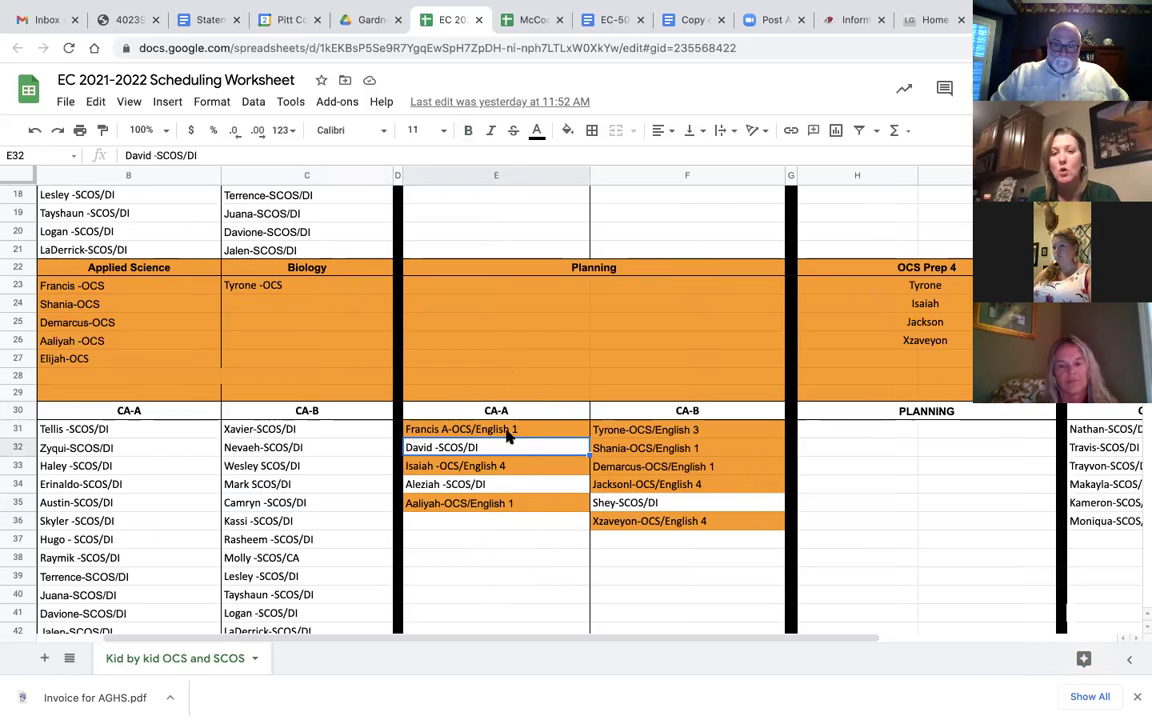
pyautogui.click(474, 469)
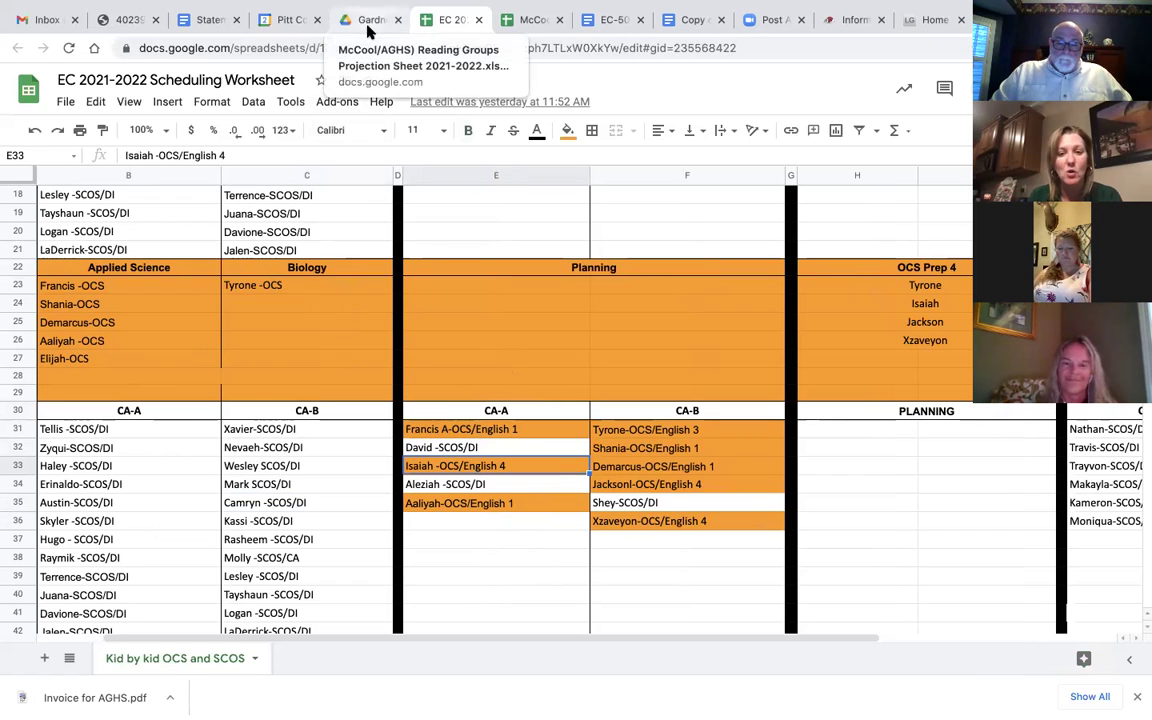
pyautogui.hscroll(5, 489, 200)
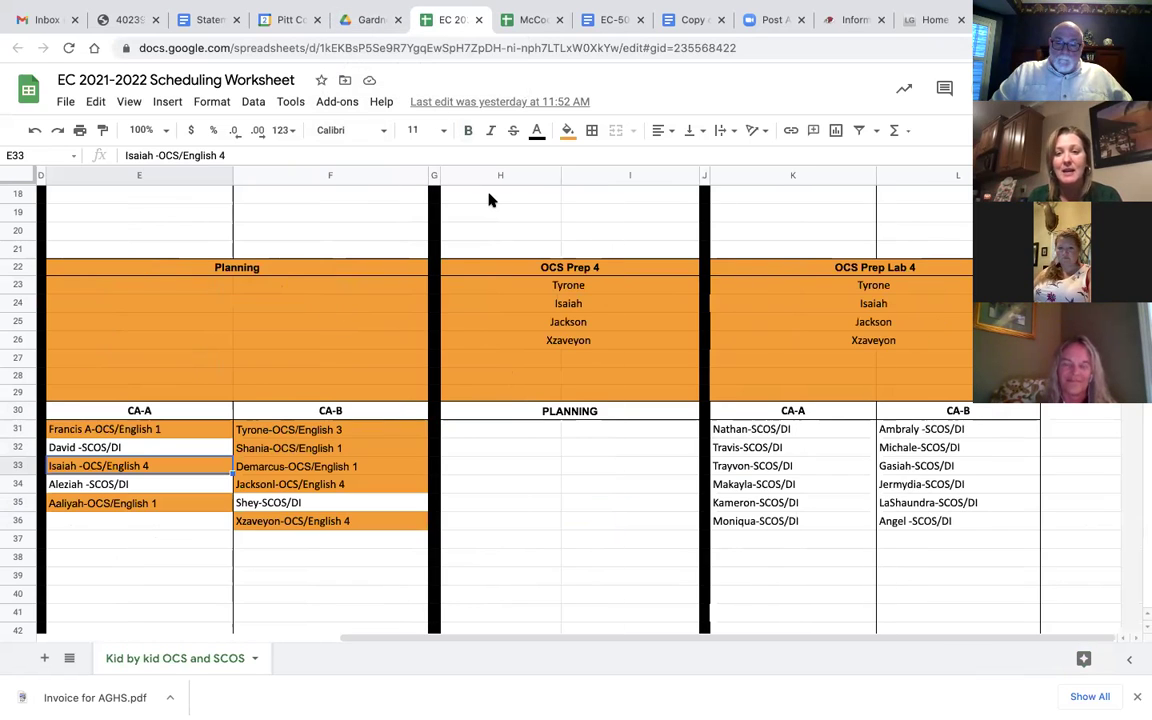
pyautogui.hscroll(-5, 489, 200)
pyautogui.hscroll(5, 489, 200)
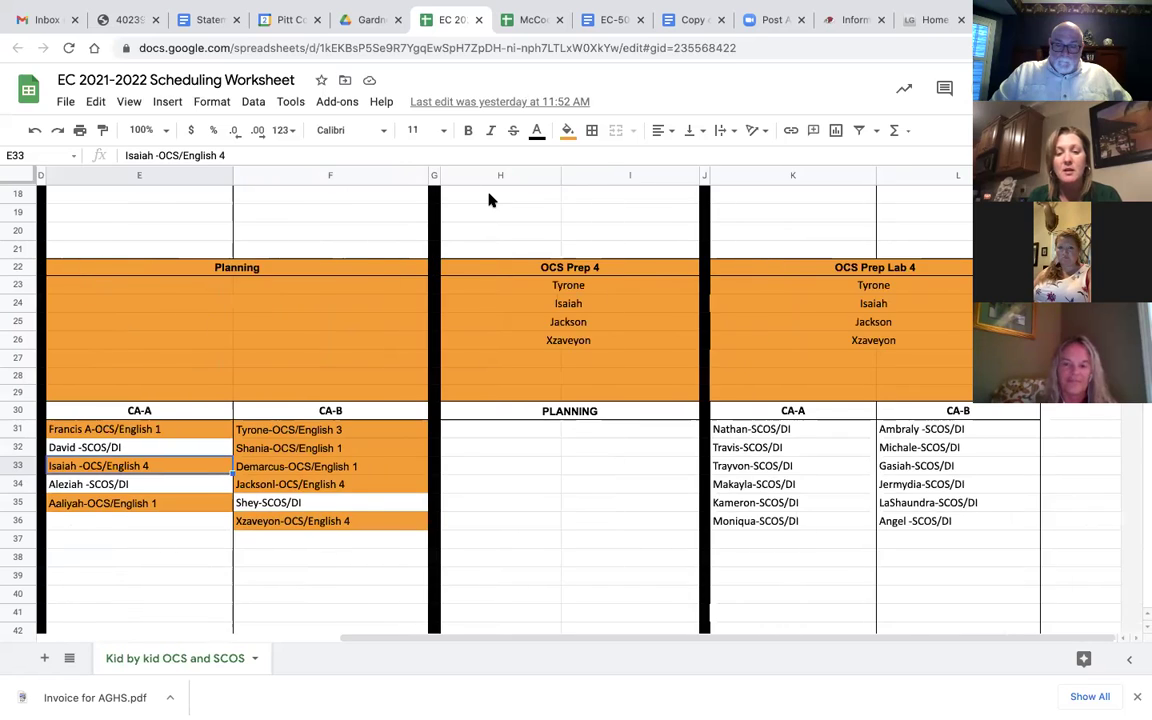
pyautogui.hscroll(-5, 489, 200)
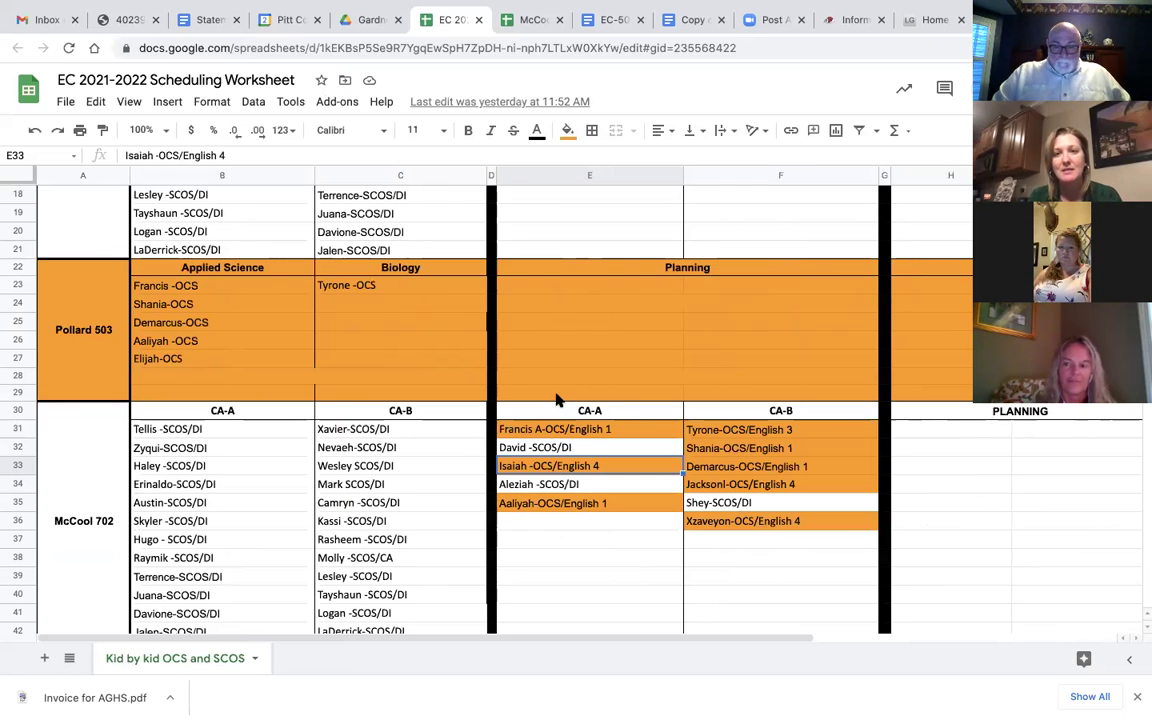
# Step: Return to Google Drive and open the Master Schedule folder in My Drive
pyautogui.click(362, 20)
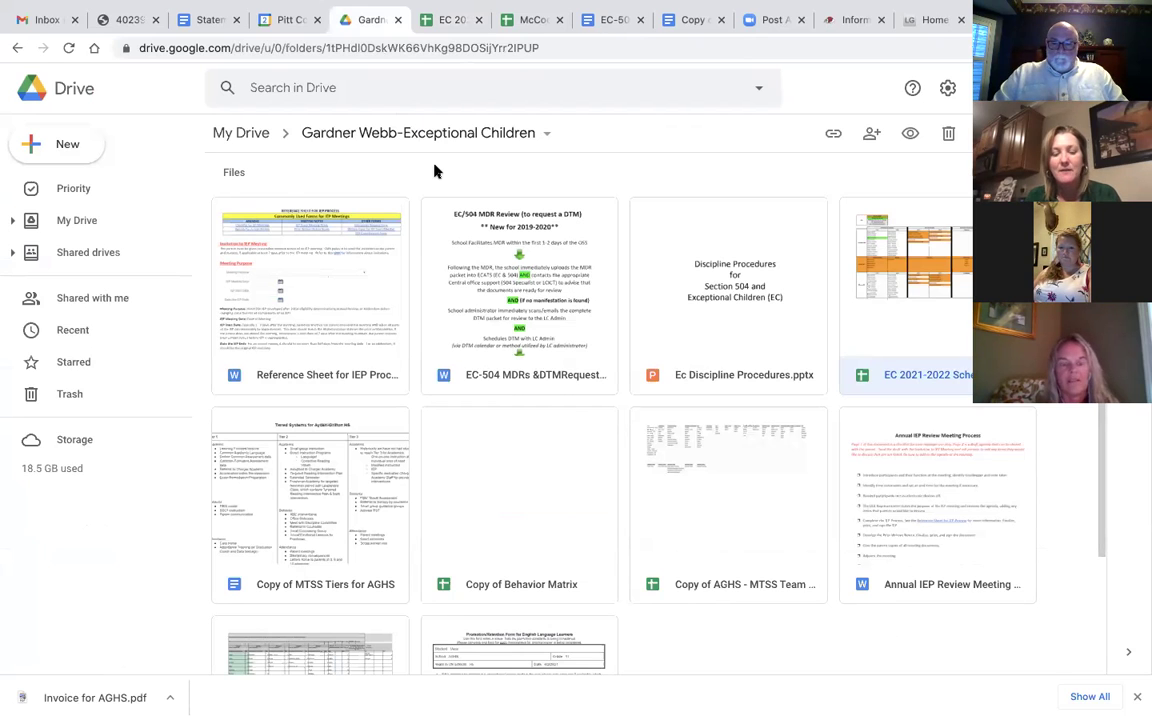
pyautogui.click(81, 224)
pyautogui.scroll(-3, 442, 332)
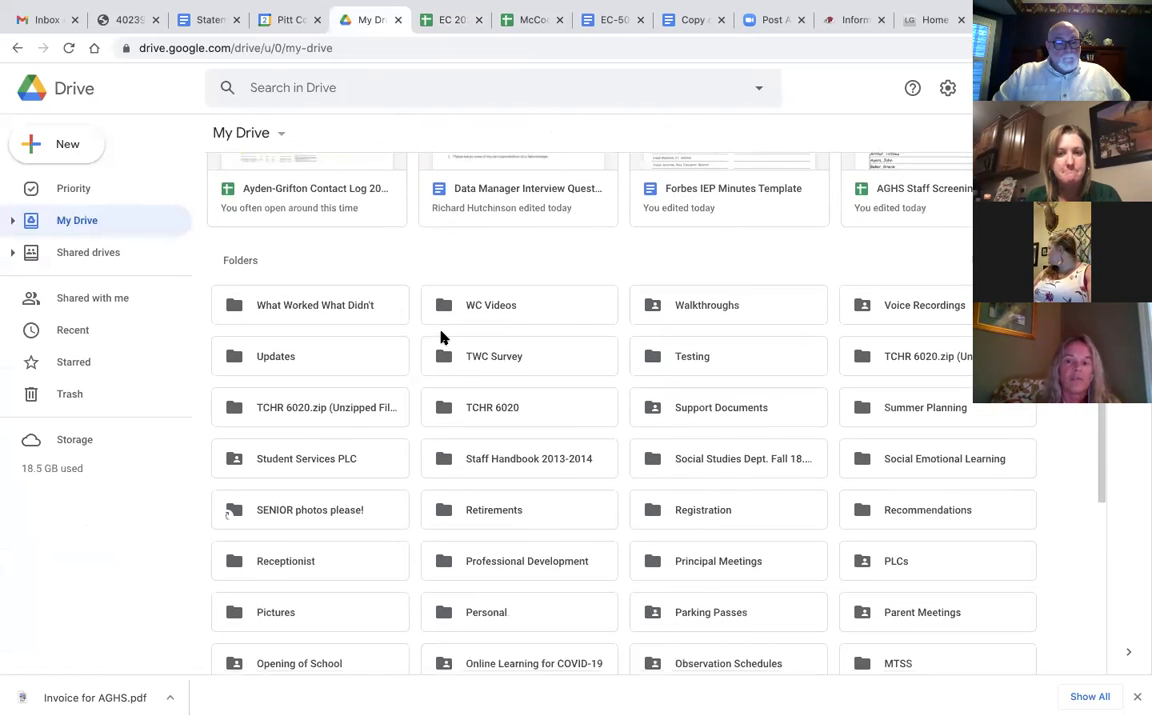
pyautogui.scroll(-3, 442, 338)
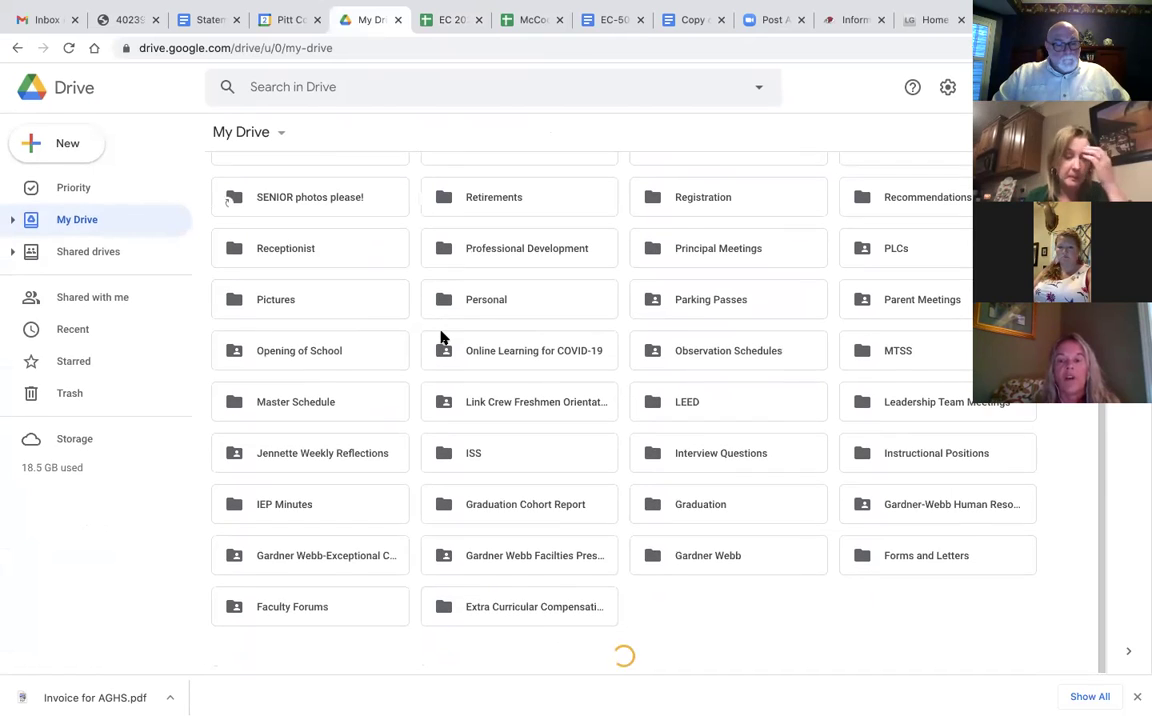
pyautogui.scroll(-1, 442, 336)
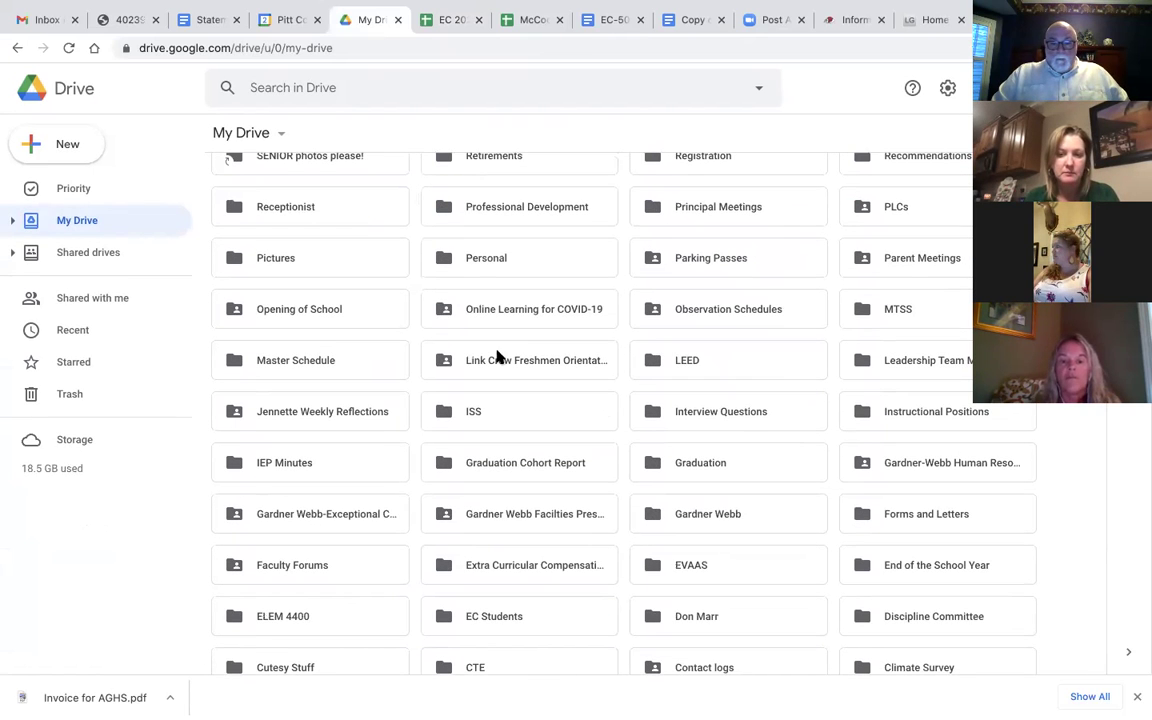
pyautogui.scroll(-1, 530, 415)
pyautogui.click(305, 353)
pyautogui.doubleClick(305, 354)
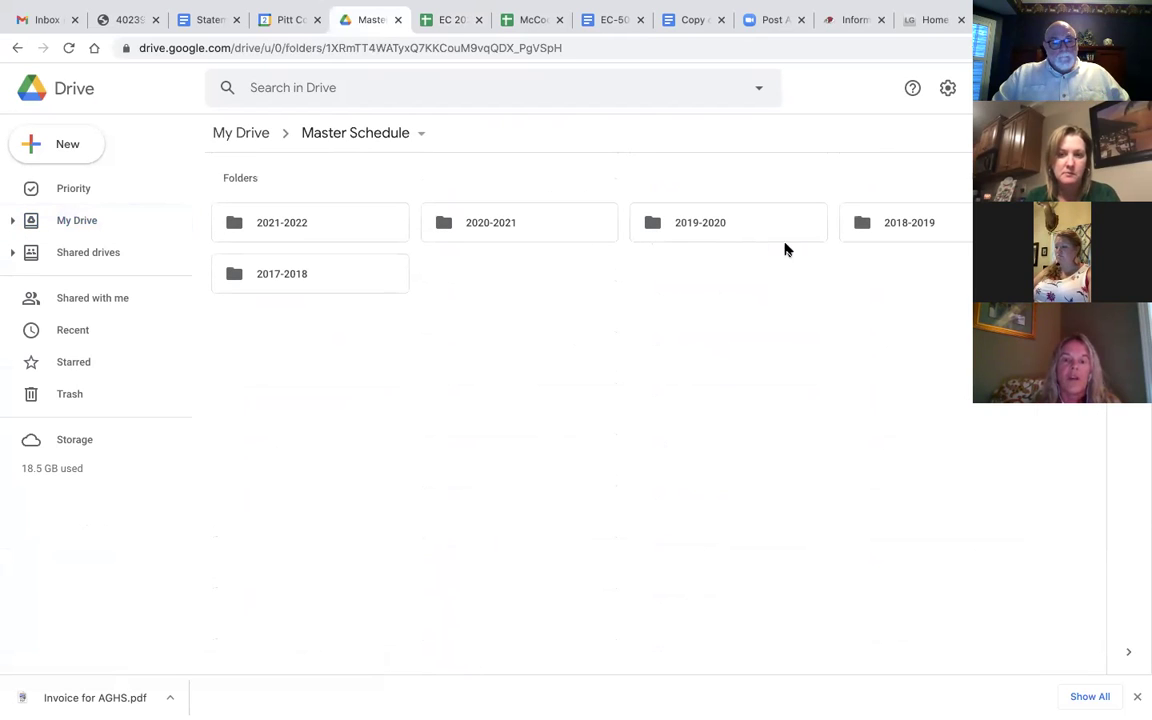
# Step: Open AGHS Master Schedule 2019-2020 from the 2019-2020 folder and look through the teachers' class periods by department
pyautogui.doubleClick(676, 227)
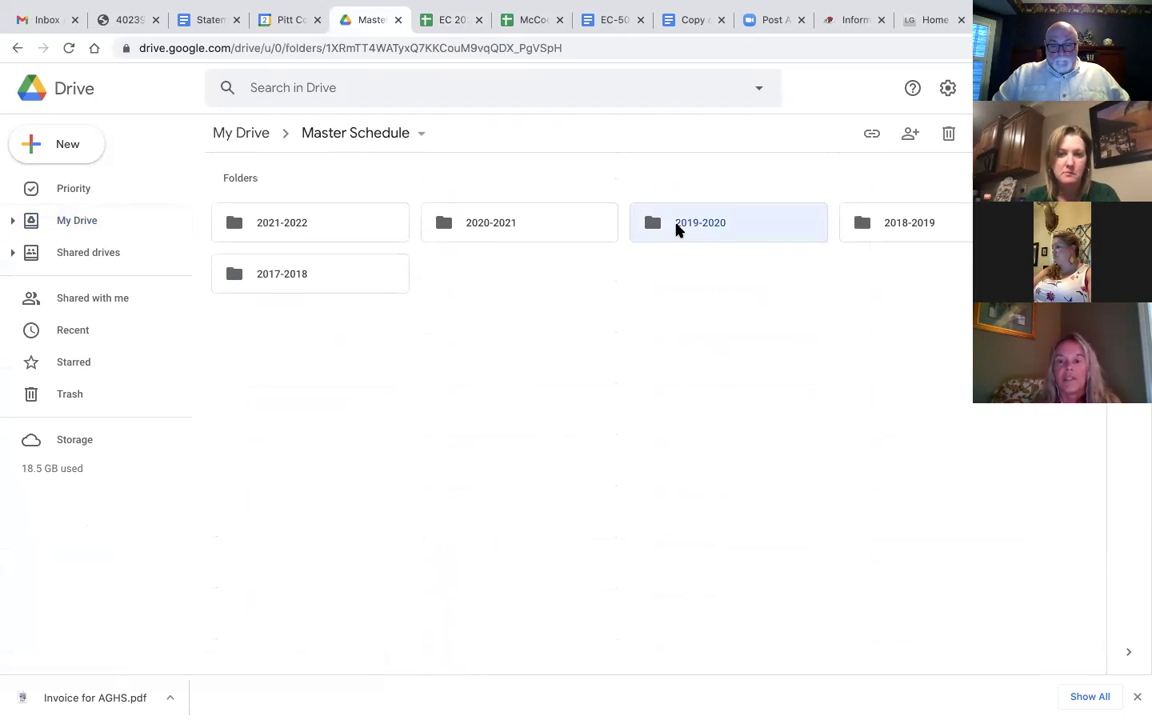
pyautogui.doubleClick(314, 296)
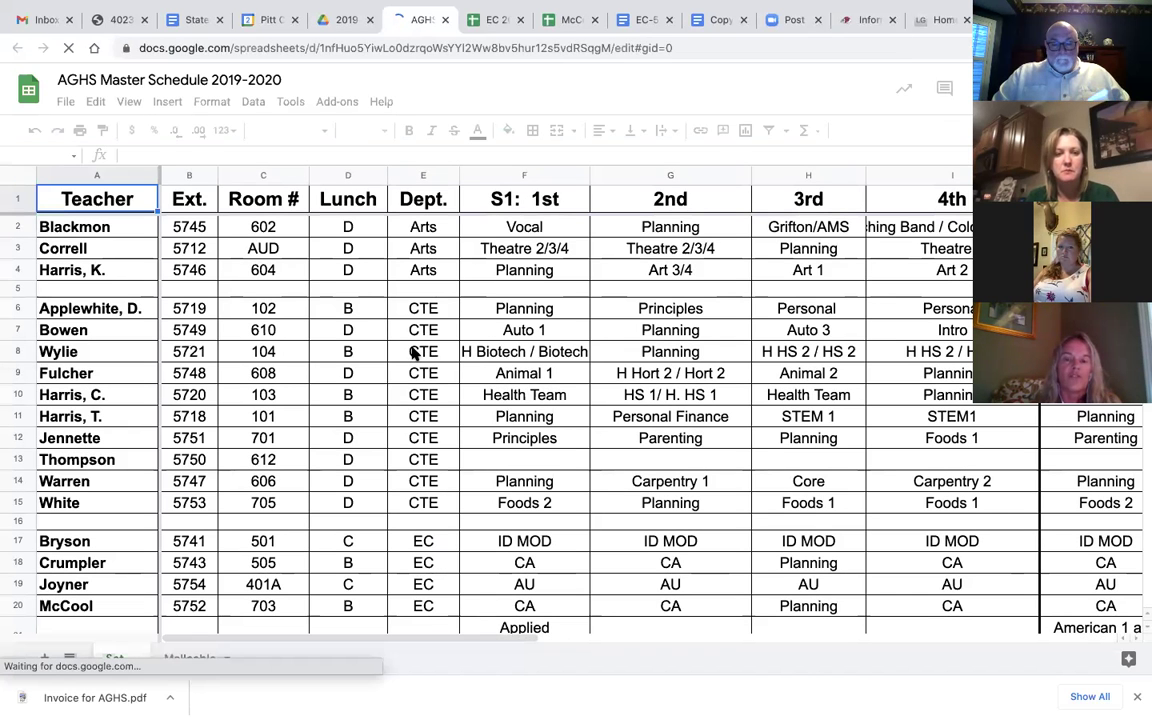
pyautogui.scroll(-1, 295, 420)
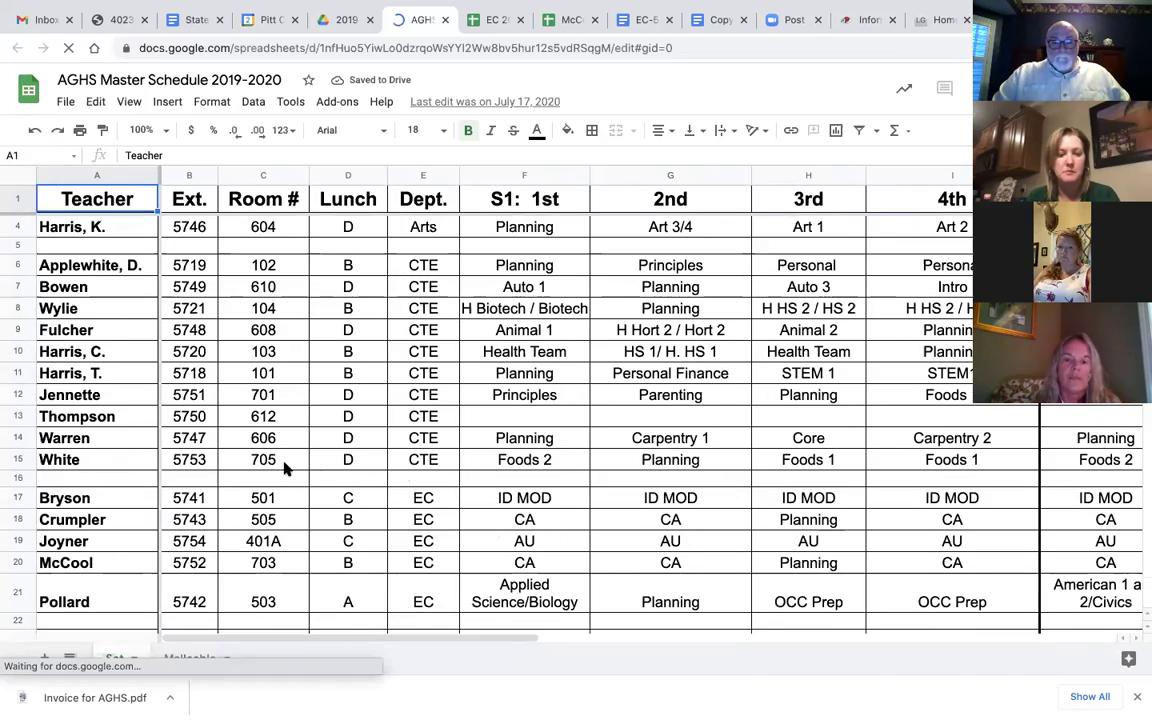
pyautogui.scroll(-6, 285, 468)
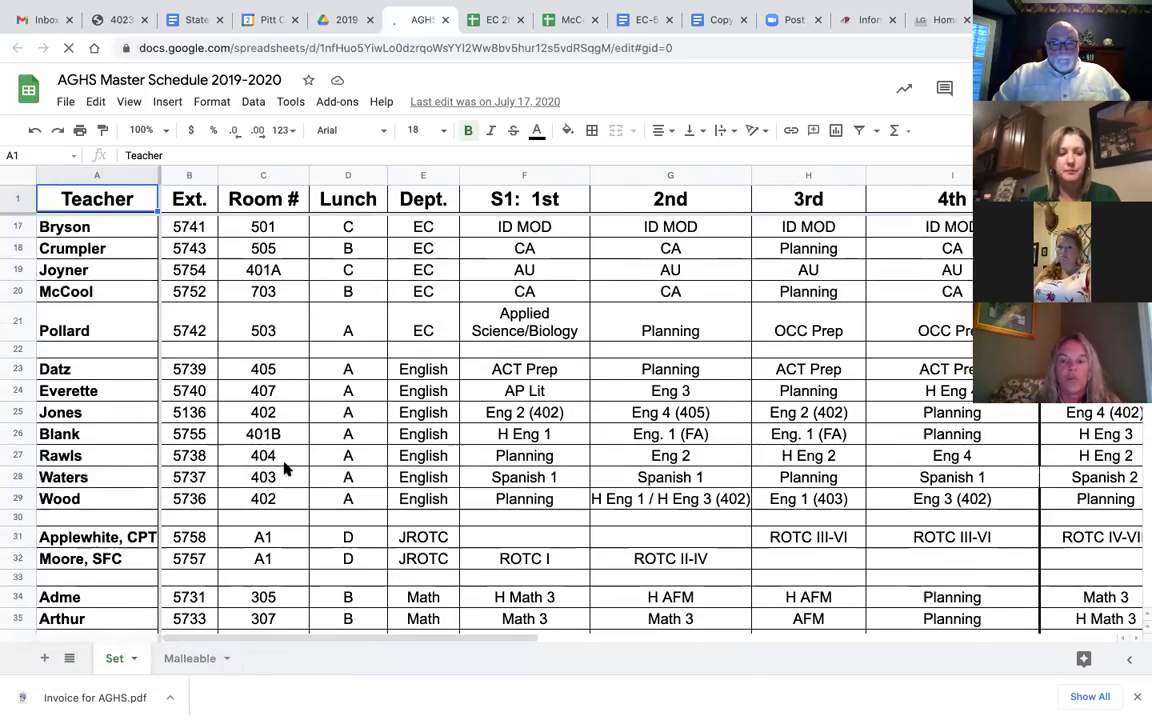
pyautogui.scroll(-3, 285, 468)
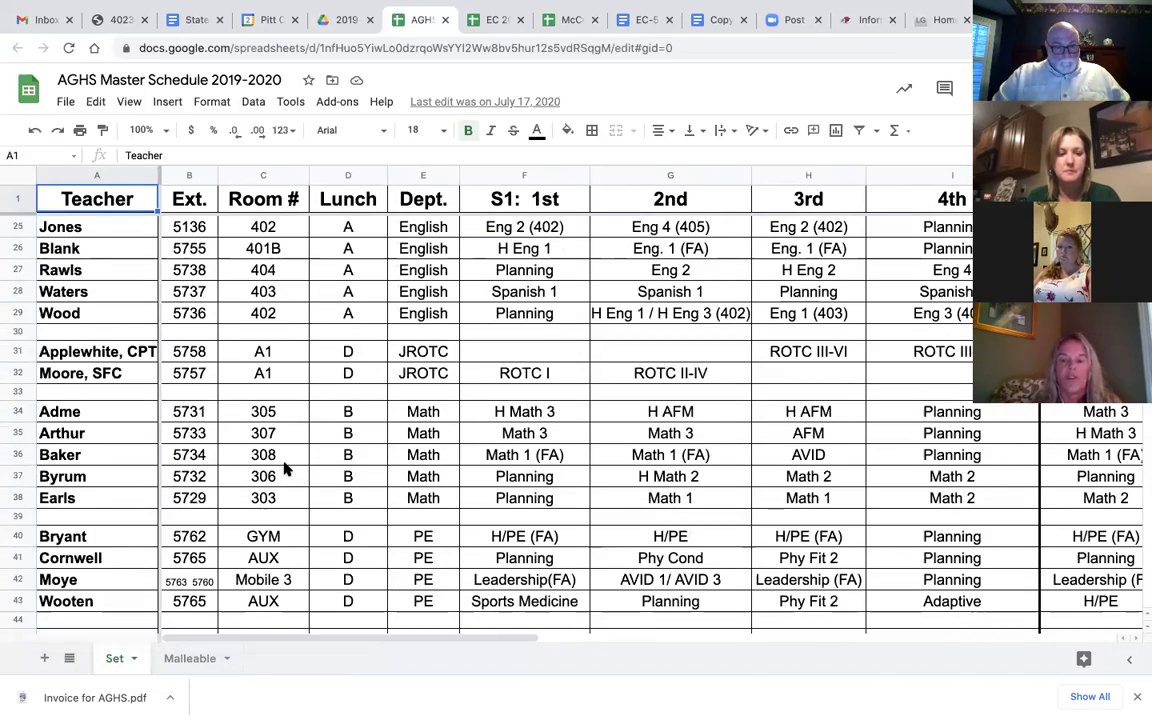
# Step: Examine the first-semester (FA) classes of the Math, PE, Science and Social Studies teachers, from Math 1 and Leadership to Earth and World
pyautogui.scroll(-1, 285, 468)
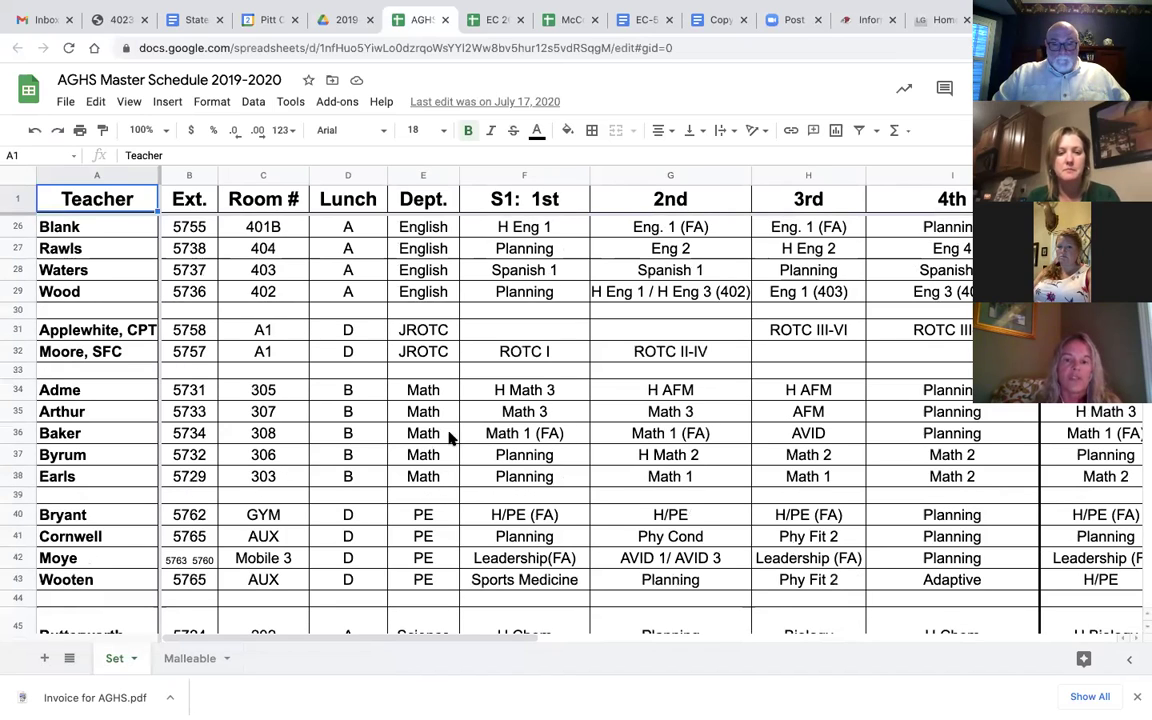
pyautogui.click(500, 440)
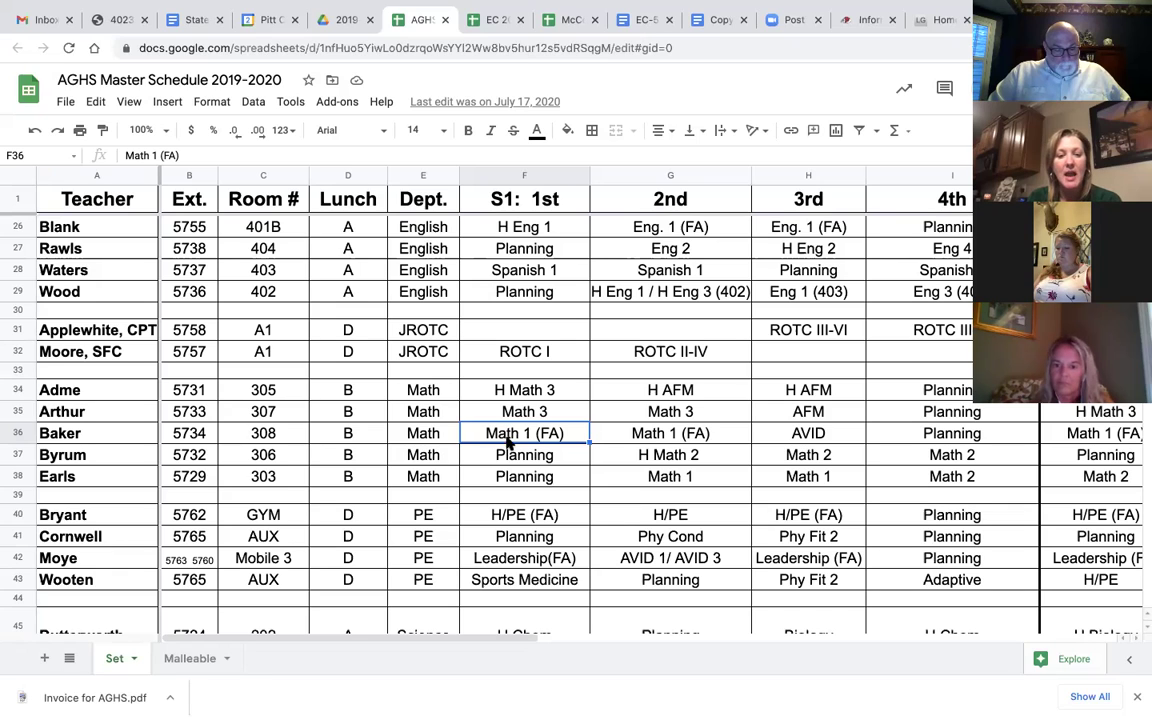
pyautogui.click(512, 561)
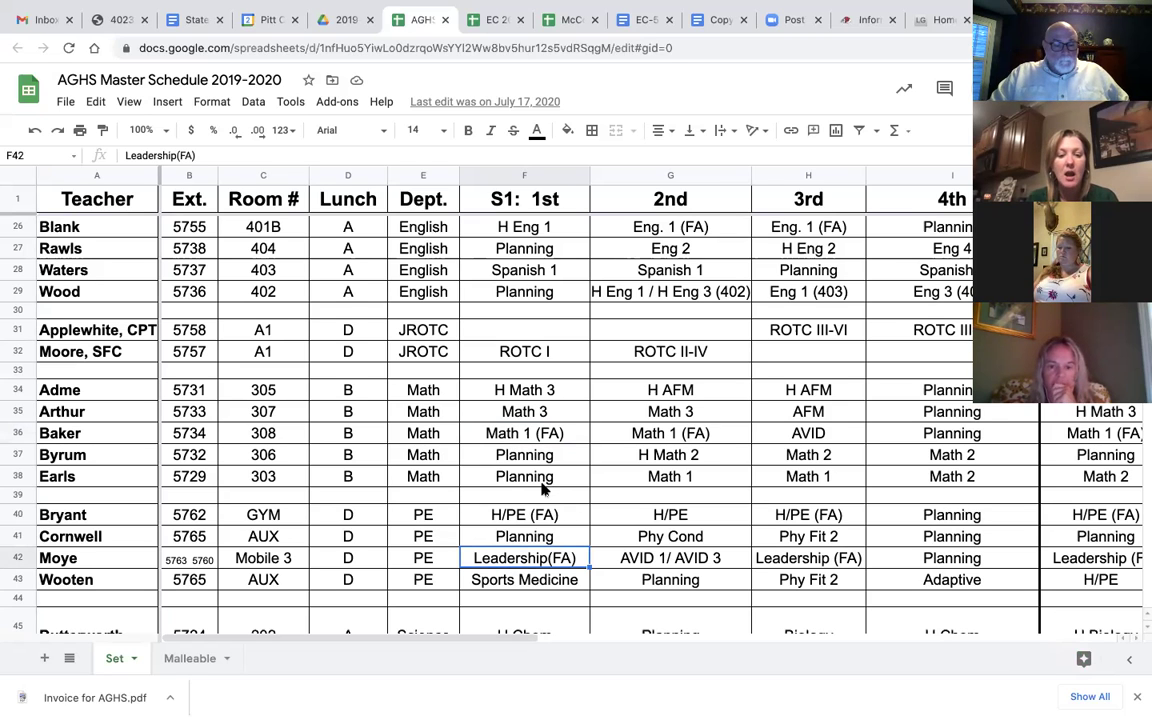
pyautogui.scroll(-3, 545, 485)
pyautogui.scroll(-1, 543, 487)
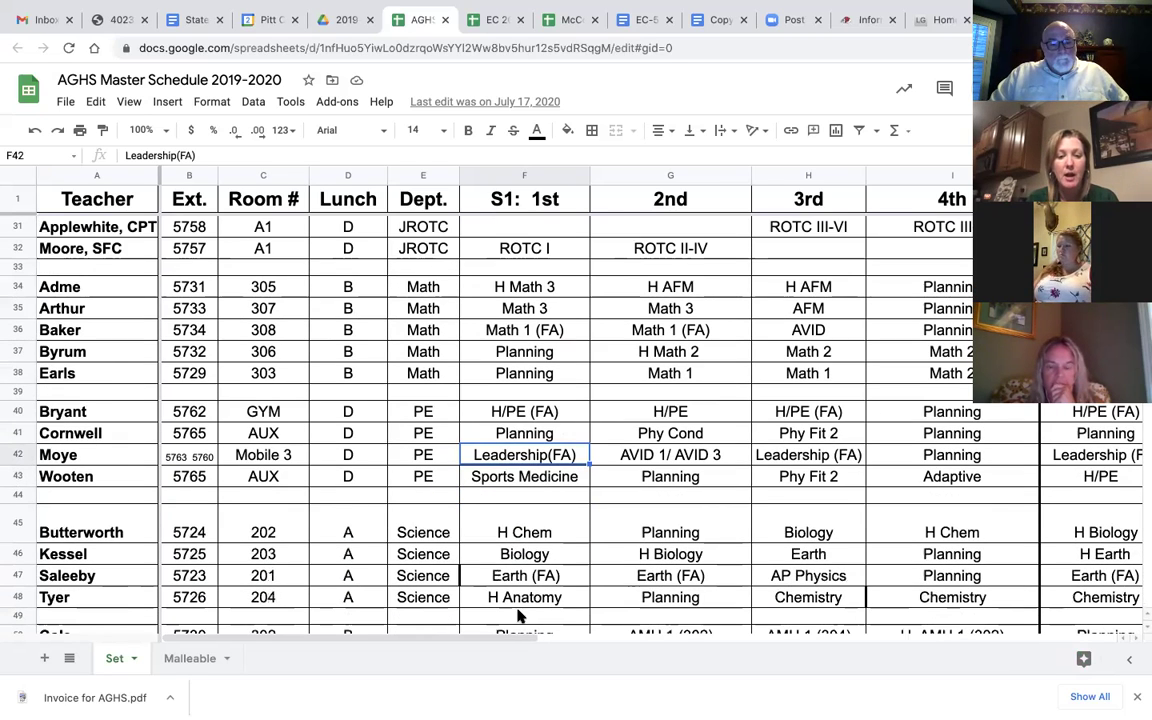
pyautogui.click(505, 578)
pyautogui.scroll(-3, 505, 578)
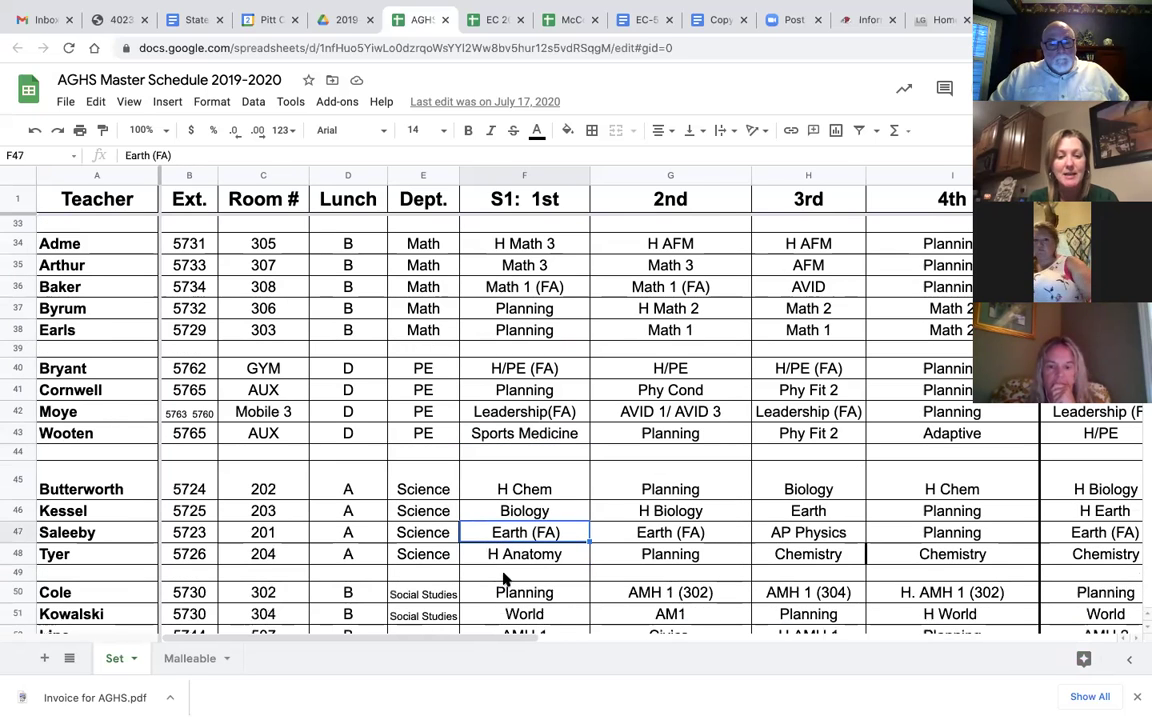
pyautogui.scroll(-2, 505, 578)
pyautogui.scroll(-4, 505, 578)
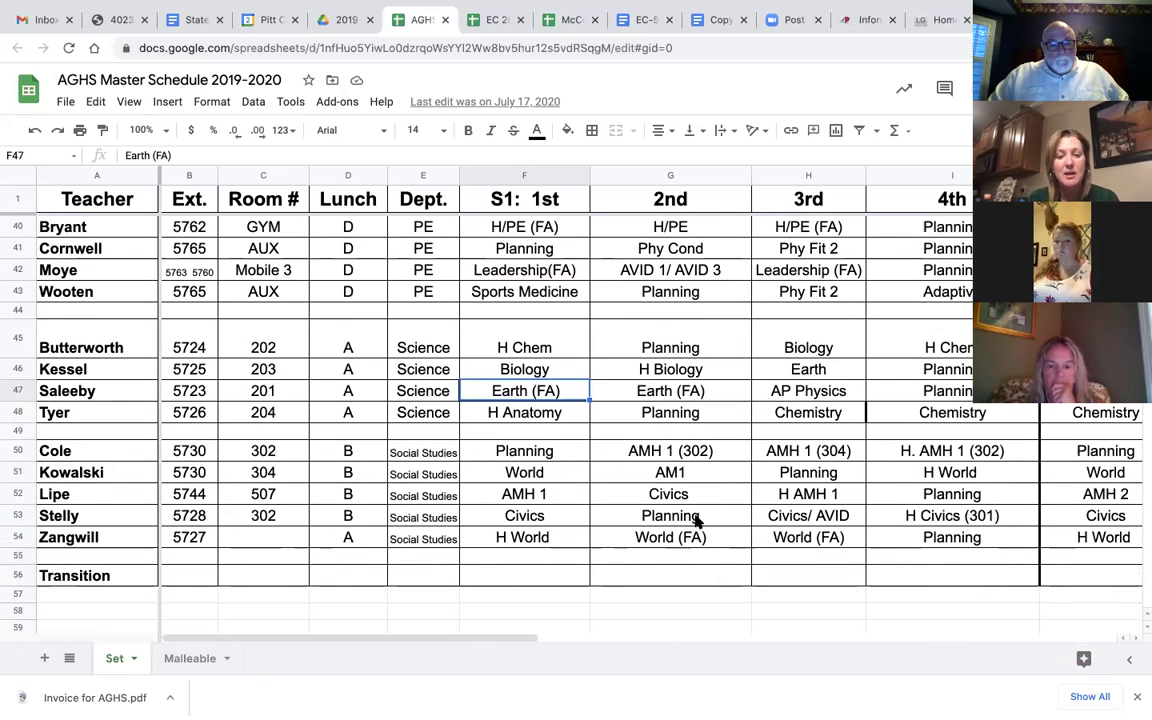
pyautogui.click(660, 538)
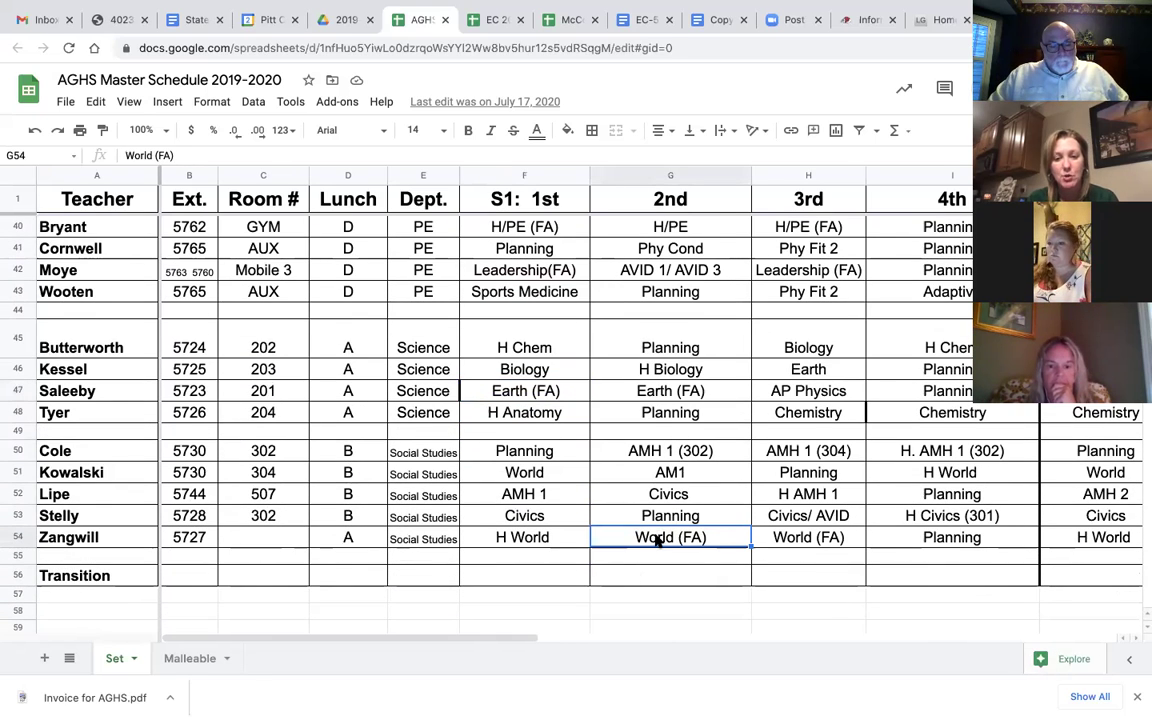
# Step: Review the first-semester second-period classes, comparing the AVID 1/AVID 3 class in PE with the combined H Eng 1 / H Eng 3 (402) class
pyautogui.scroll(1, 658, 539)
pyautogui.scroll(5, 658, 539)
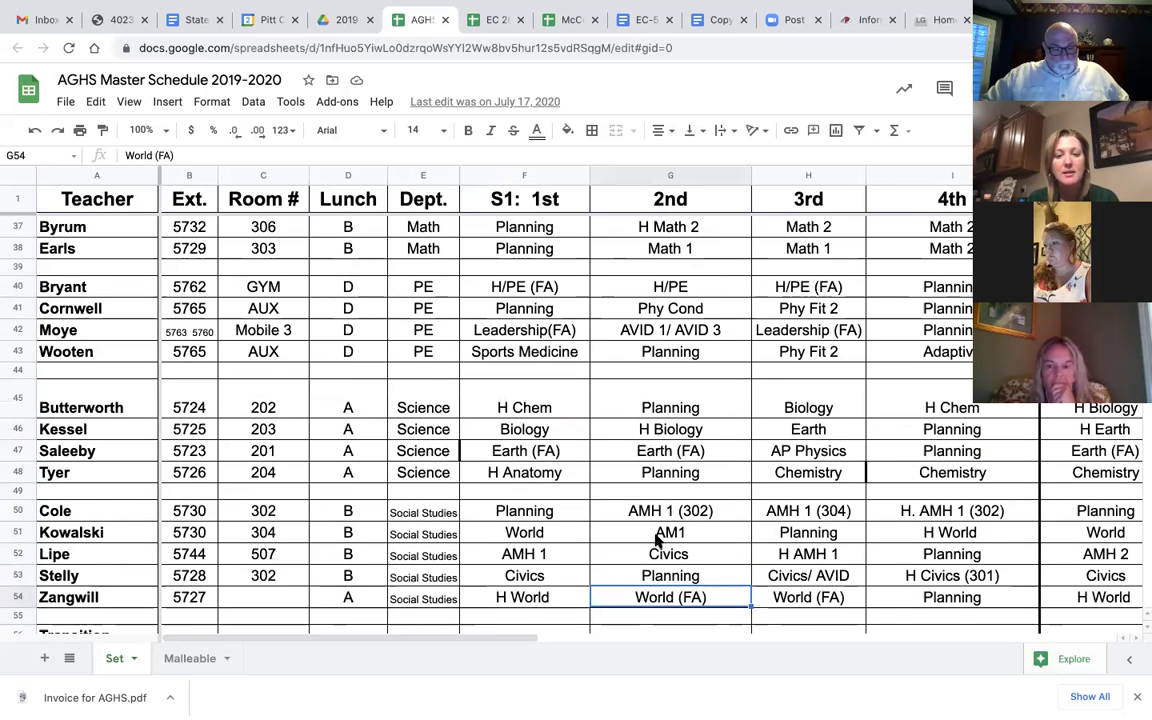
pyautogui.click(661, 397)
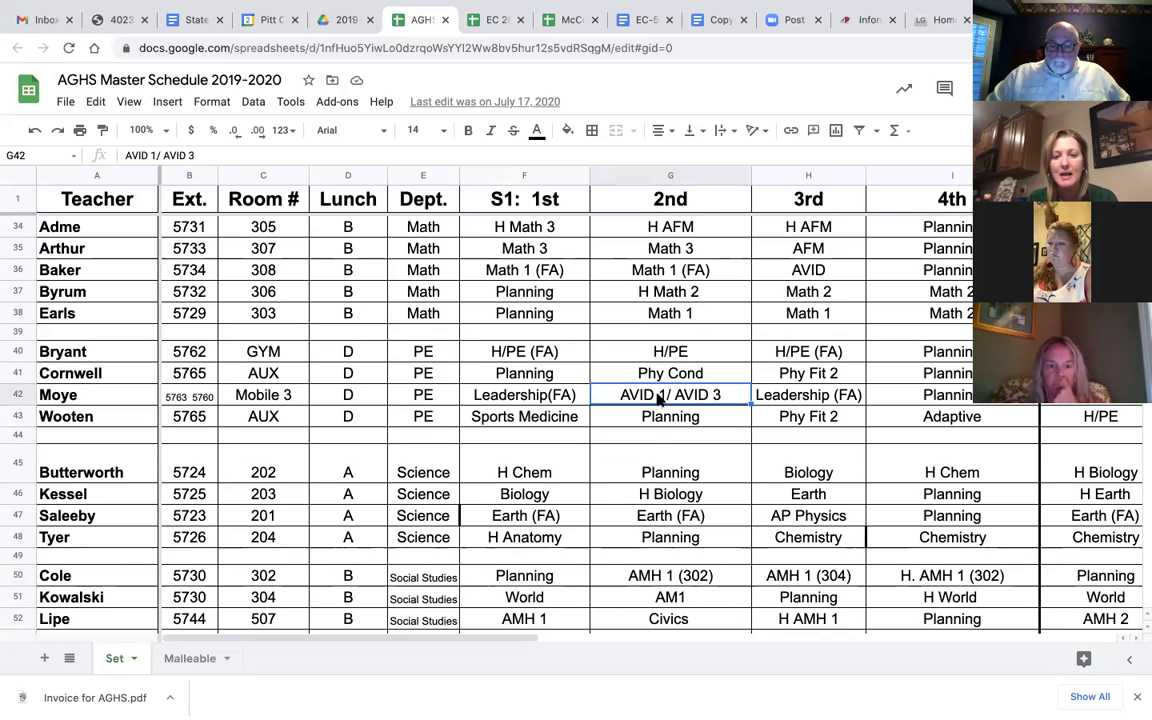
pyautogui.scroll(1, 660, 400)
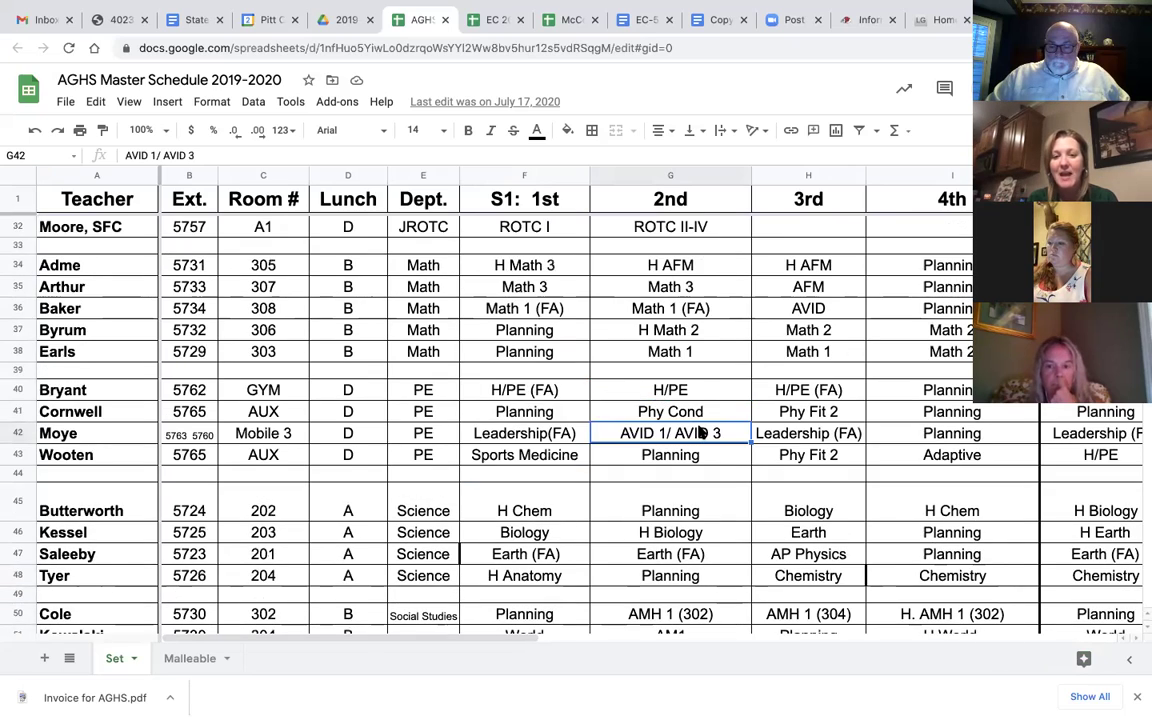
pyautogui.scroll(1, 695, 425)
pyautogui.scroll(2, 699, 430)
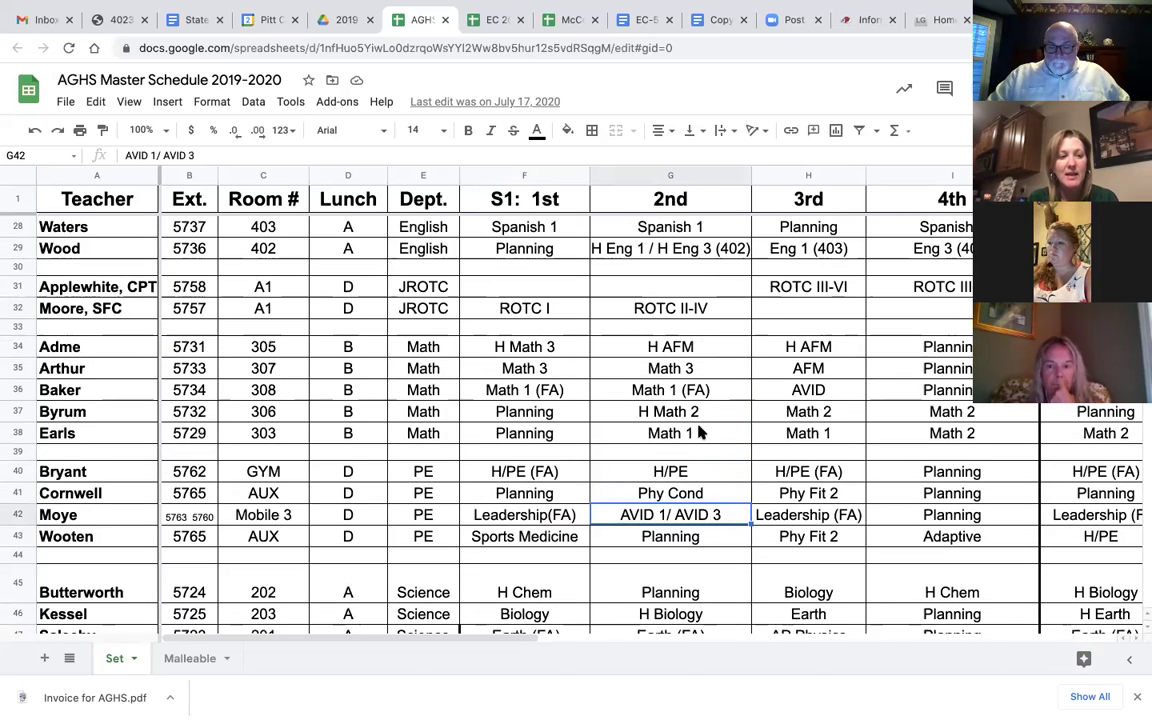
pyautogui.scroll(-2, 699, 432)
pyautogui.scroll(4, 697, 432)
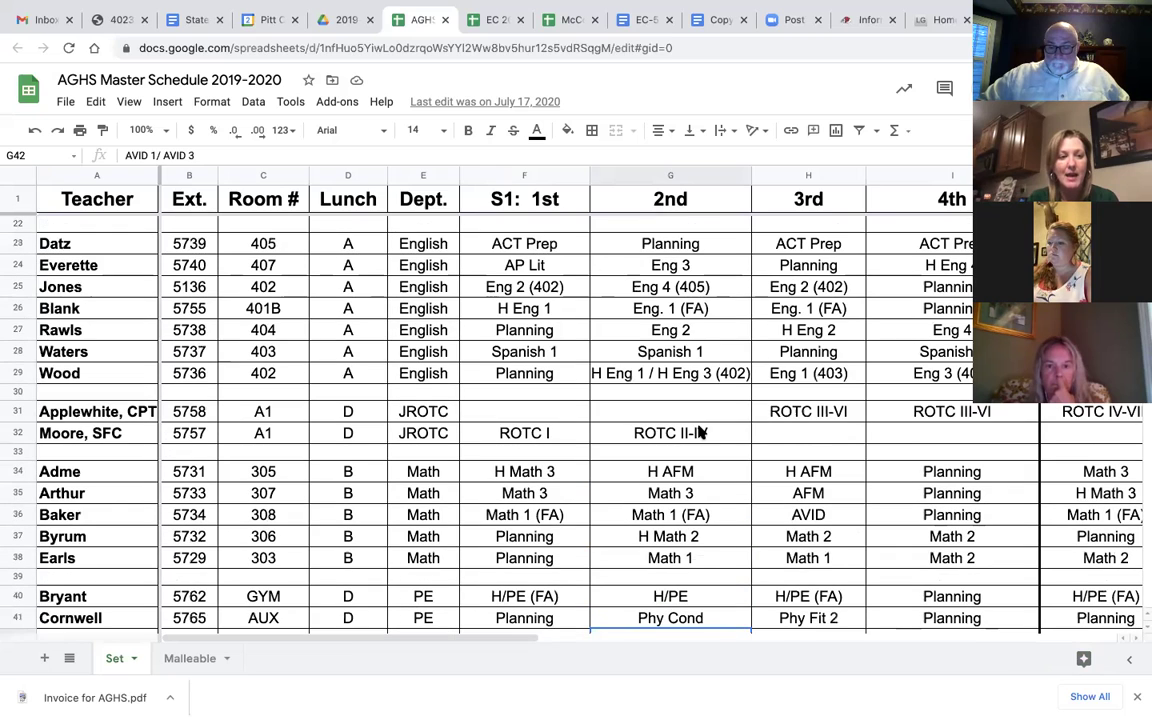
pyautogui.click(645, 376)
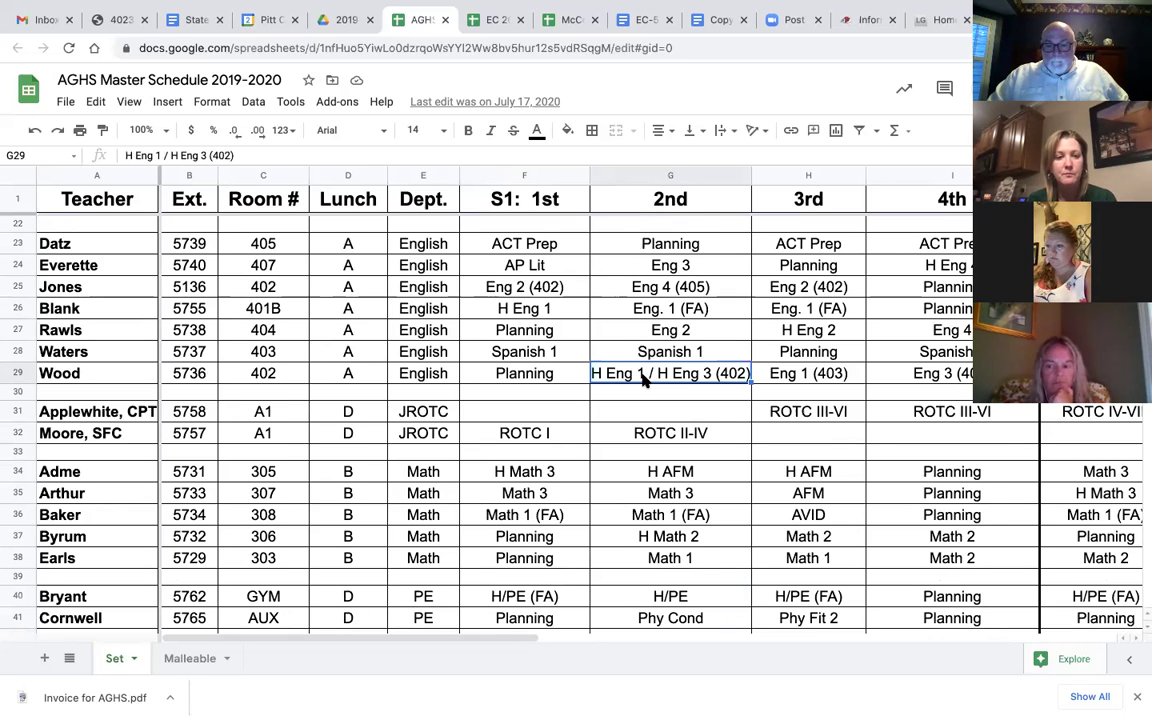
# Step: Examine the fourth-period planning slots of the Math and PE teachers and the class periods of the second semester
pyautogui.hscroll(2, 645, 378)
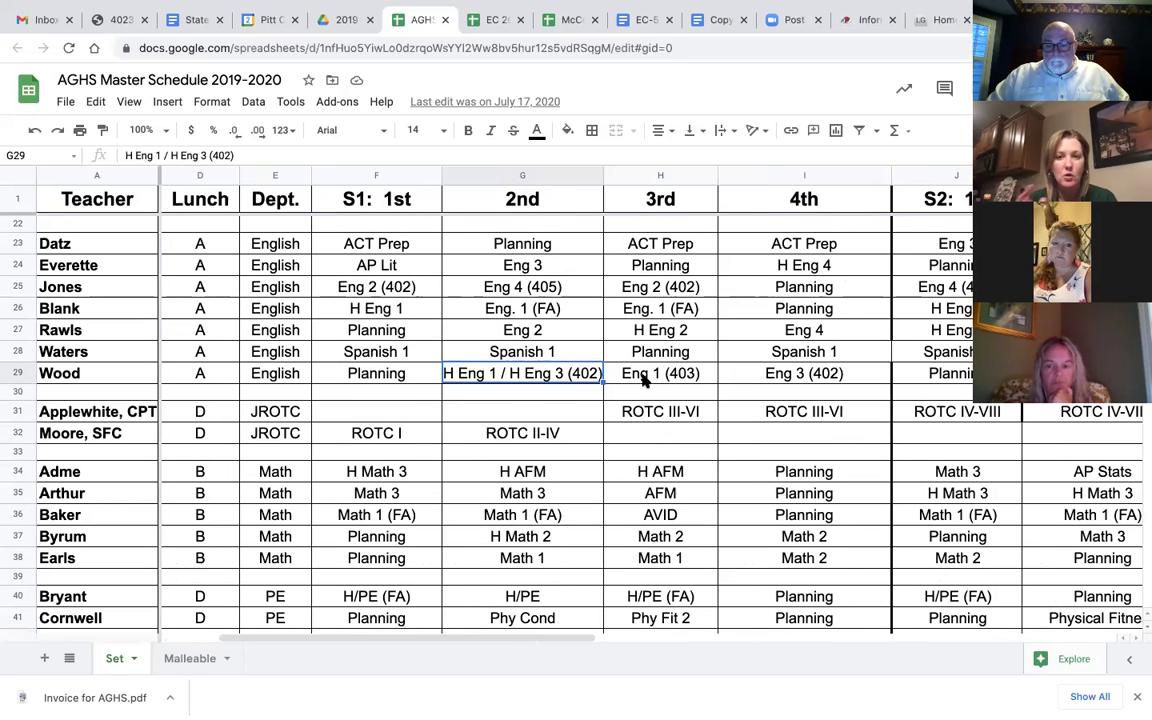
pyautogui.scroll(-1, 728, 411)
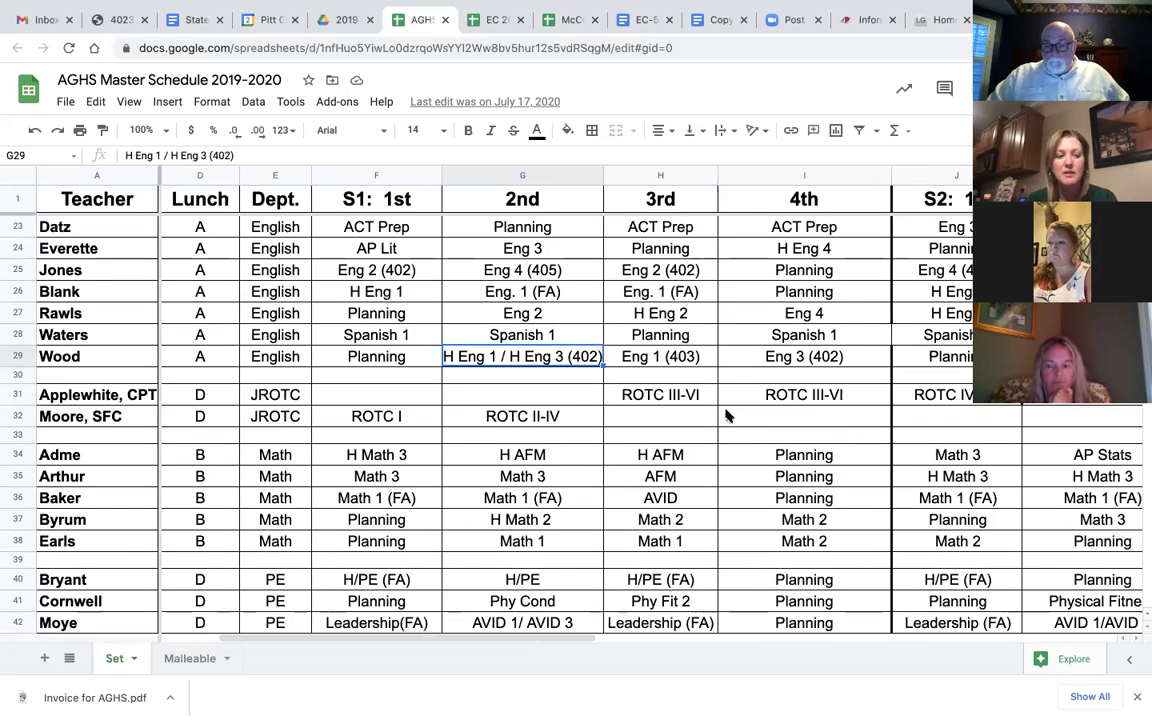
pyautogui.hscroll(1, 767, 511)
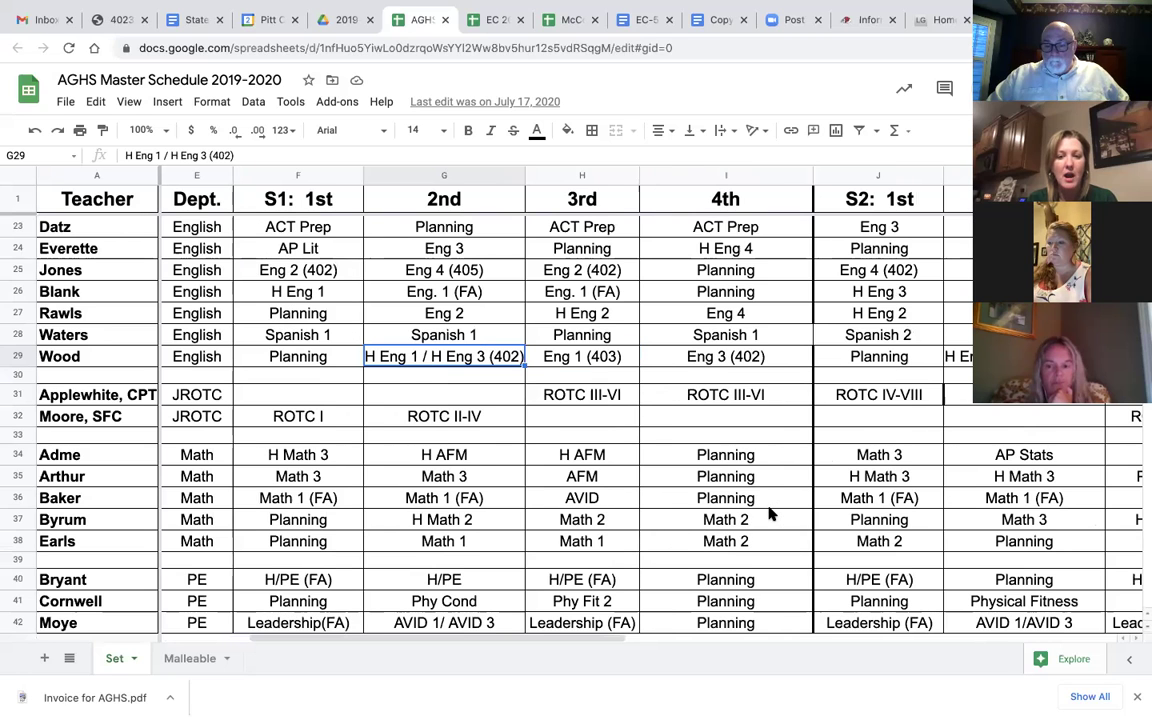
pyautogui.click(741, 503)
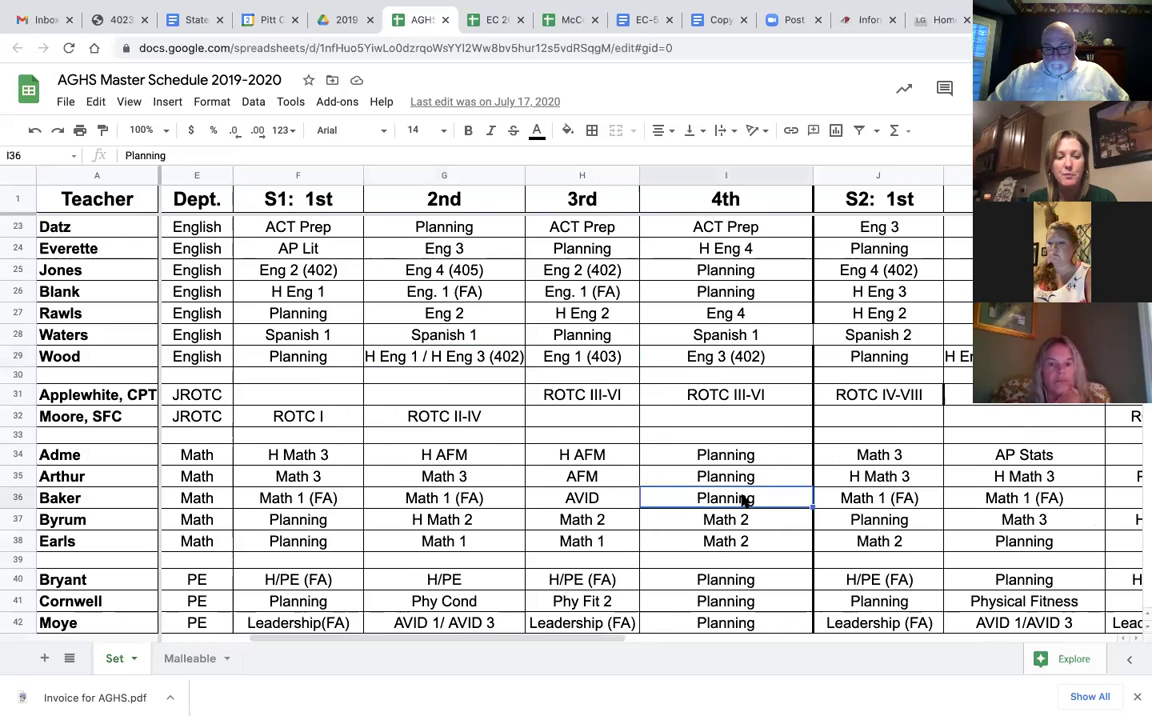
pyautogui.scroll(-4, 743, 600)
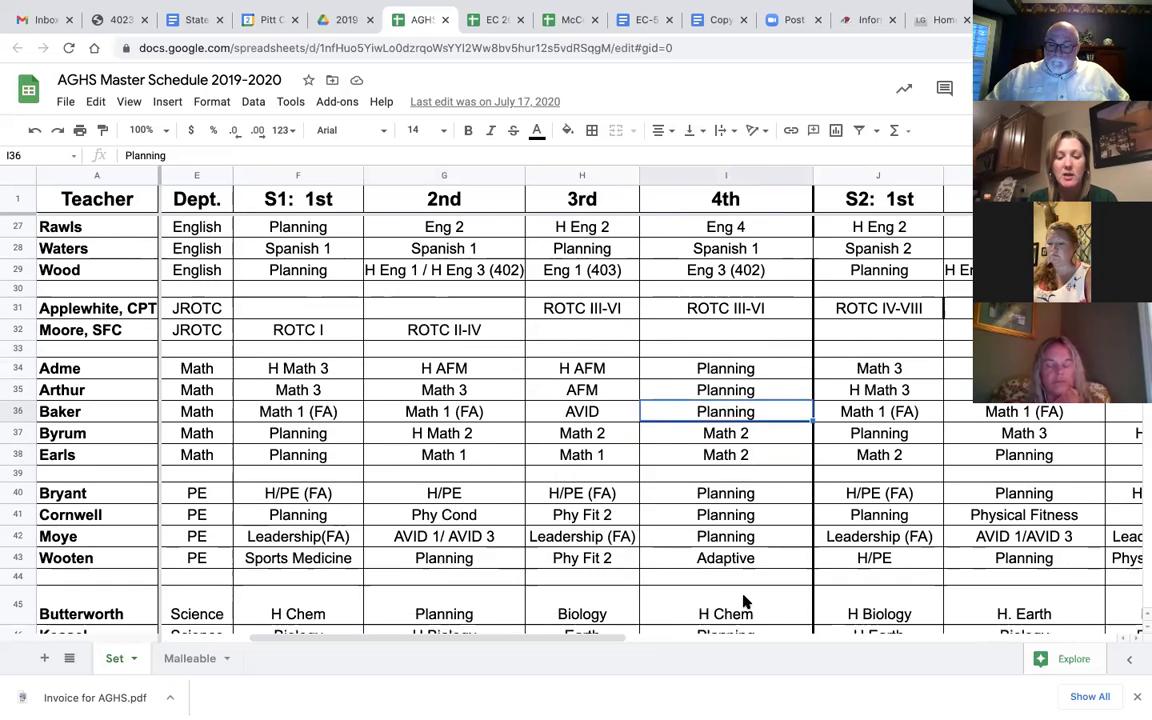
pyautogui.hscroll(-1, 743, 601)
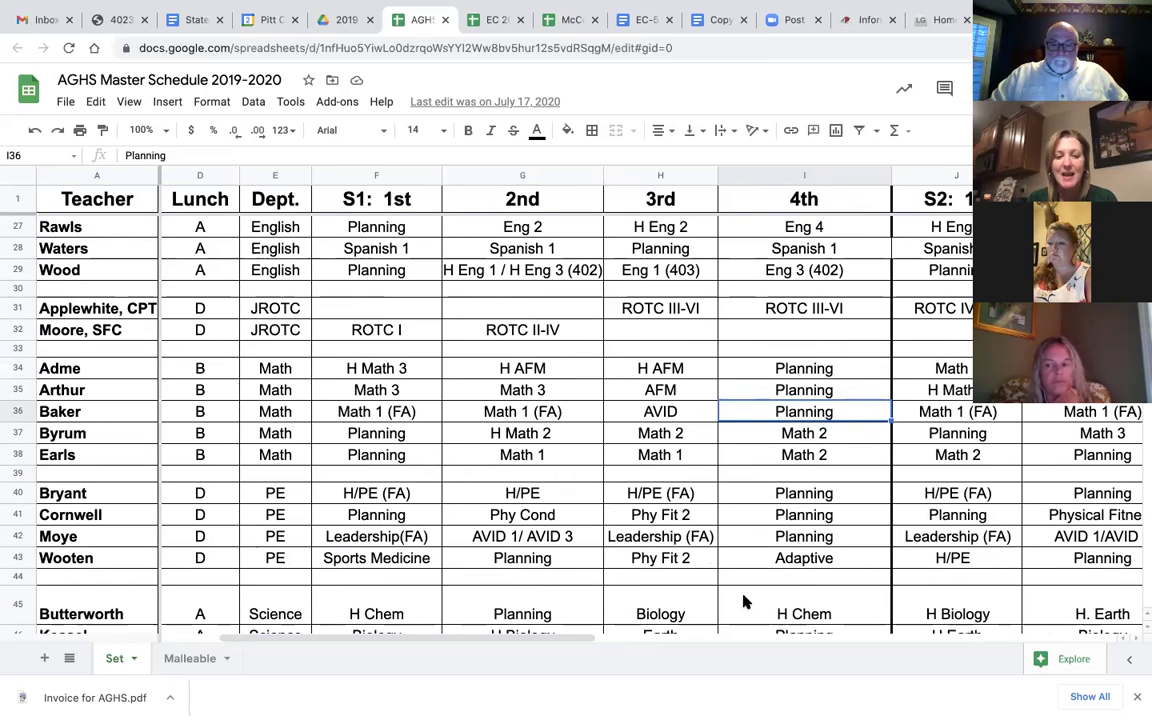
pyautogui.hscroll(-2, 743, 600)
pyautogui.hscroll(5, 743, 600)
pyautogui.hscroll(3, 743, 600)
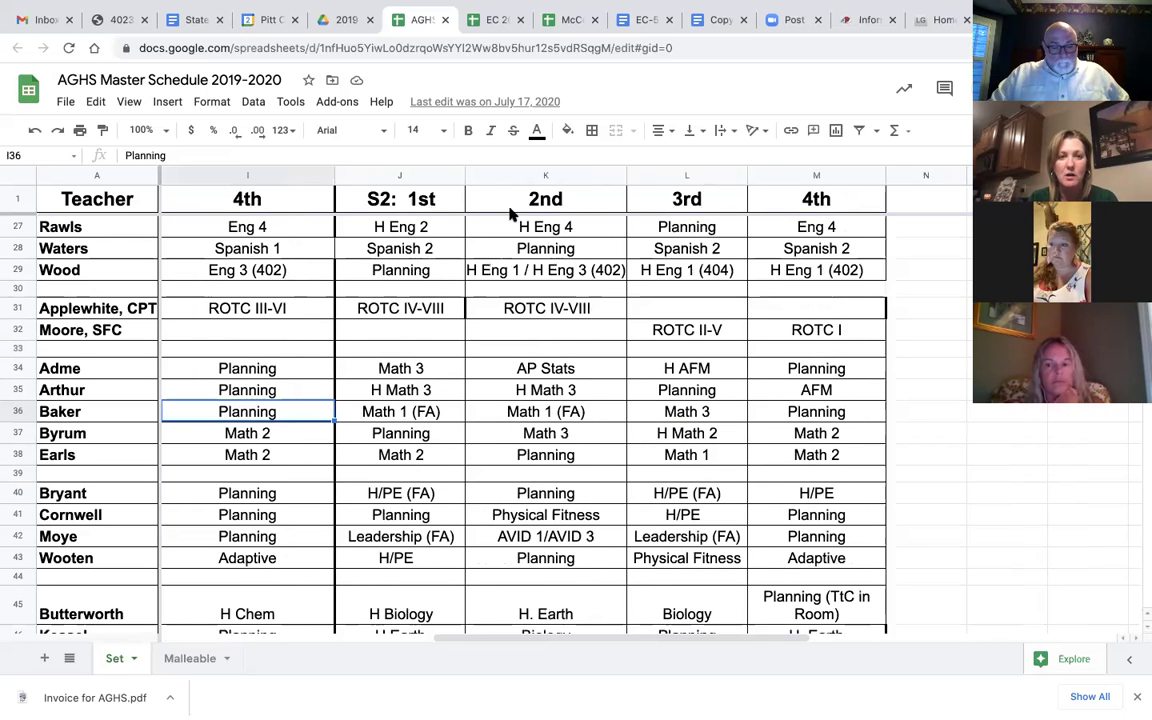
# Step: Close the master schedule and open Copy of AGHS - MTSS Team Structures from the Gardner Webb-Exceptional Children folder in My Drive
pyautogui.click(443, 21)
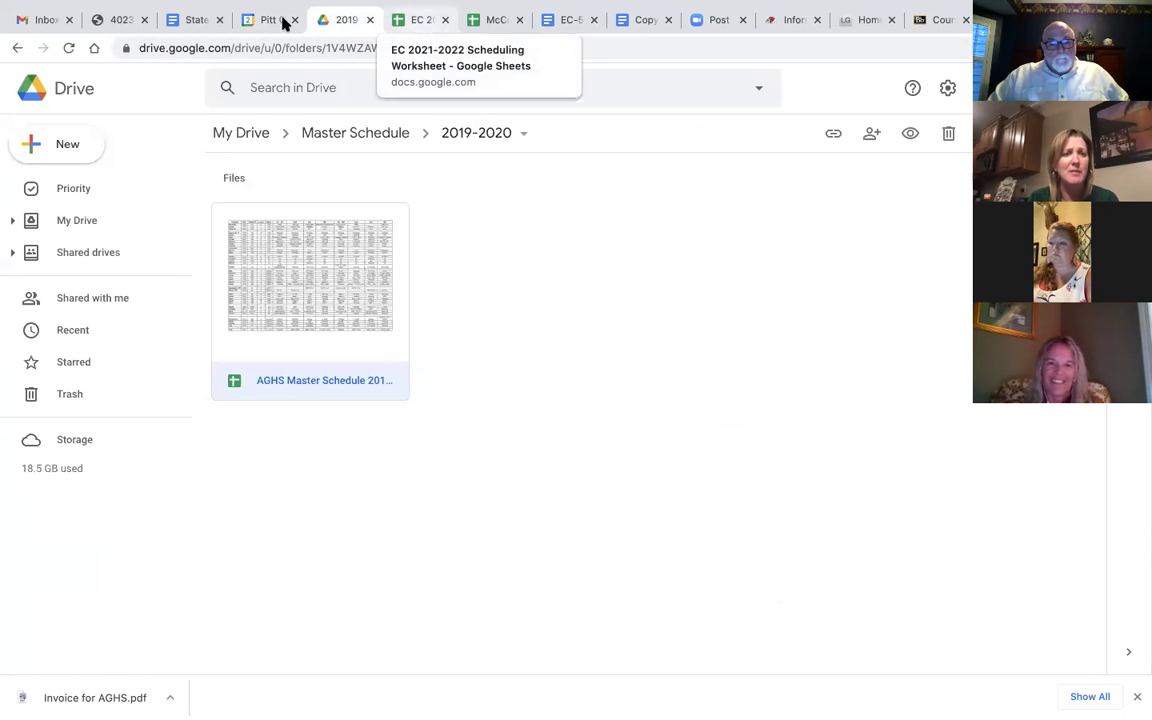
pyautogui.click(14, 47)
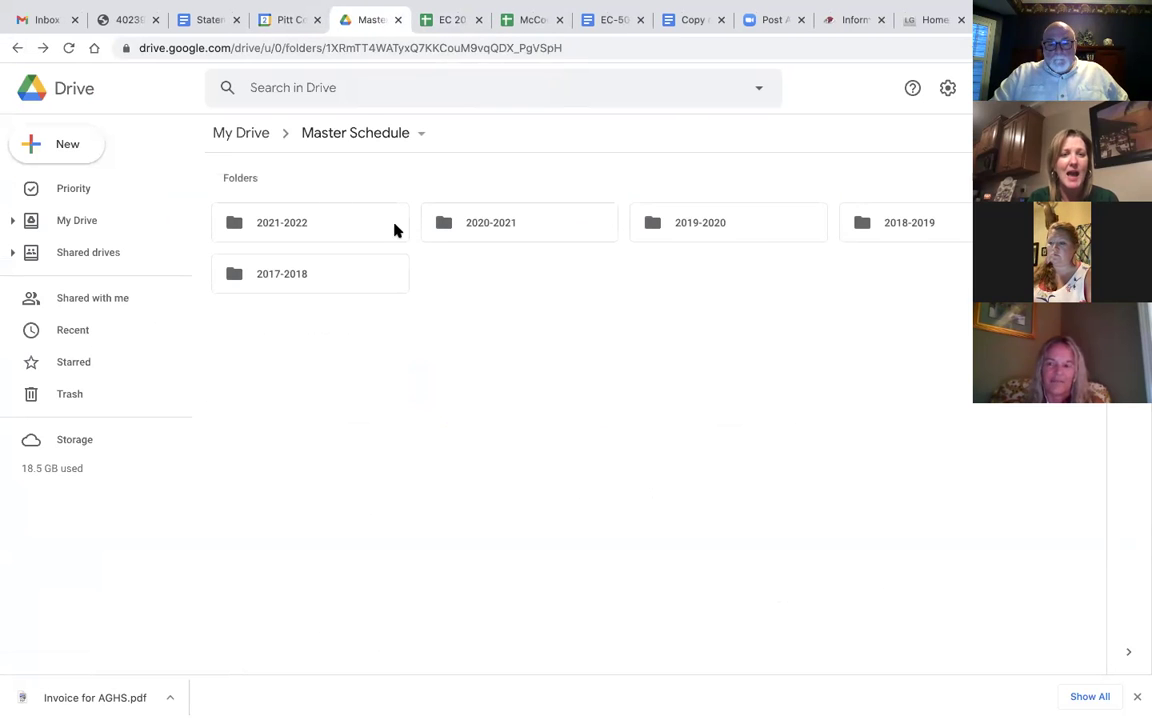
pyautogui.click(258, 135)
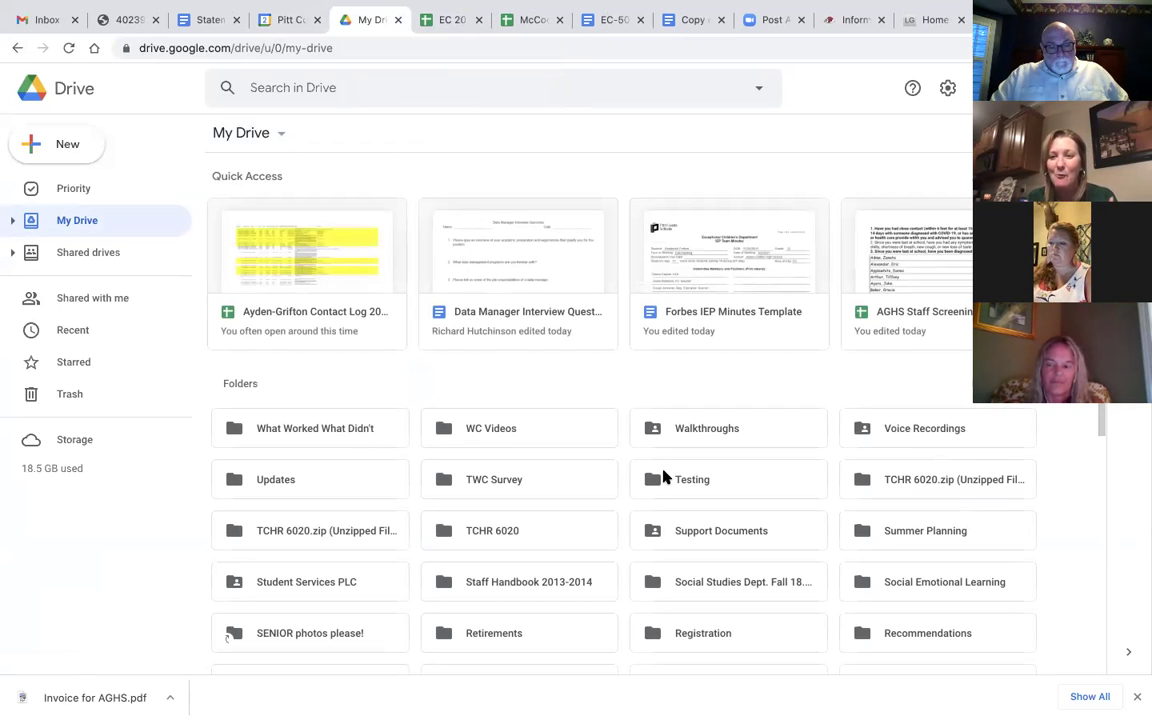
pyautogui.scroll(-1, 797, 556)
pyautogui.scroll(-5, 797, 557)
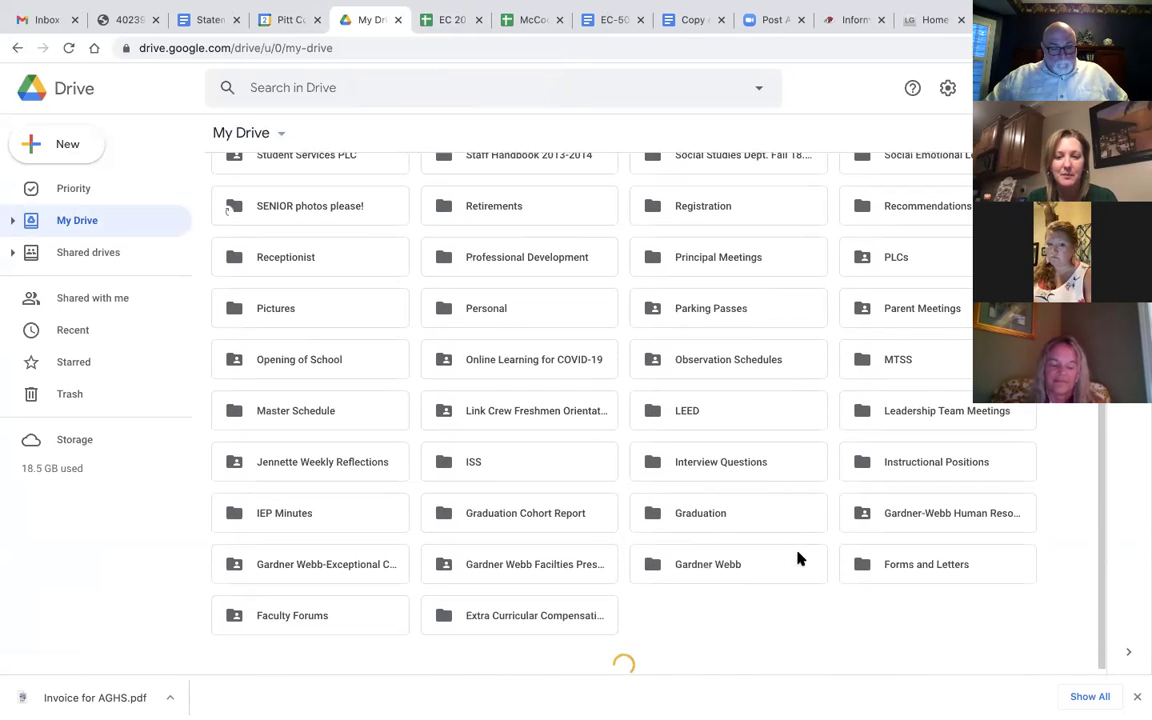
pyautogui.click(351, 564)
pyautogui.doubleClick(351, 564)
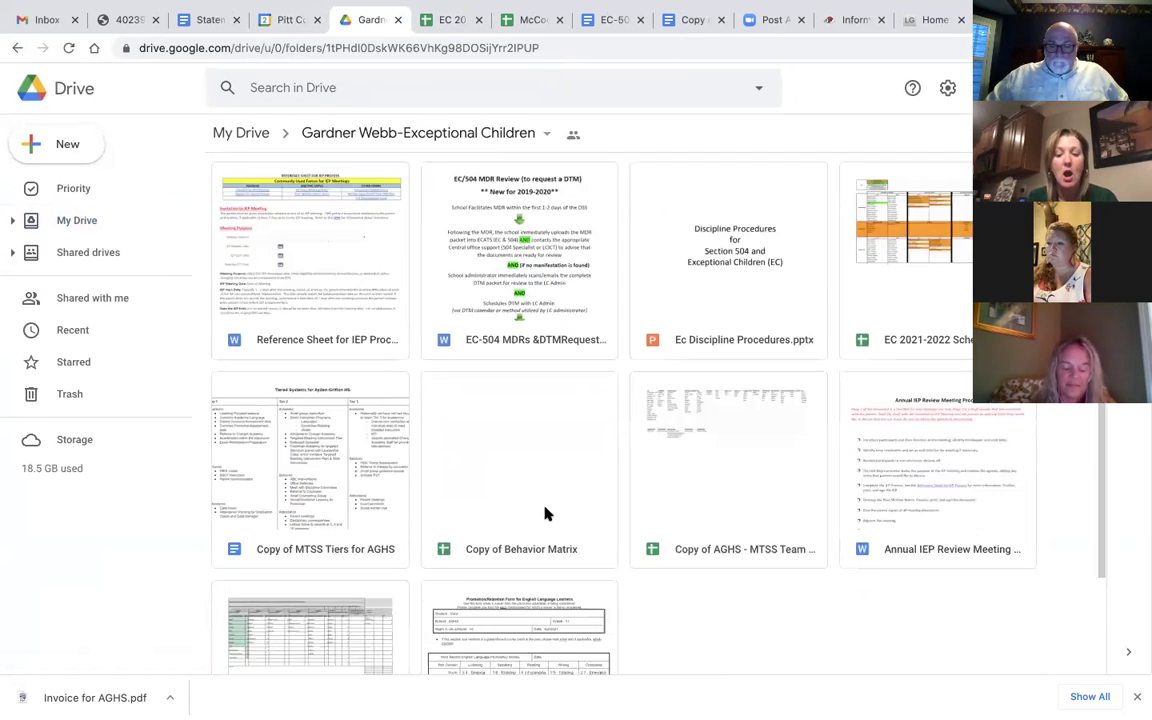
pyautogui.scroll(-3, 545, 512)
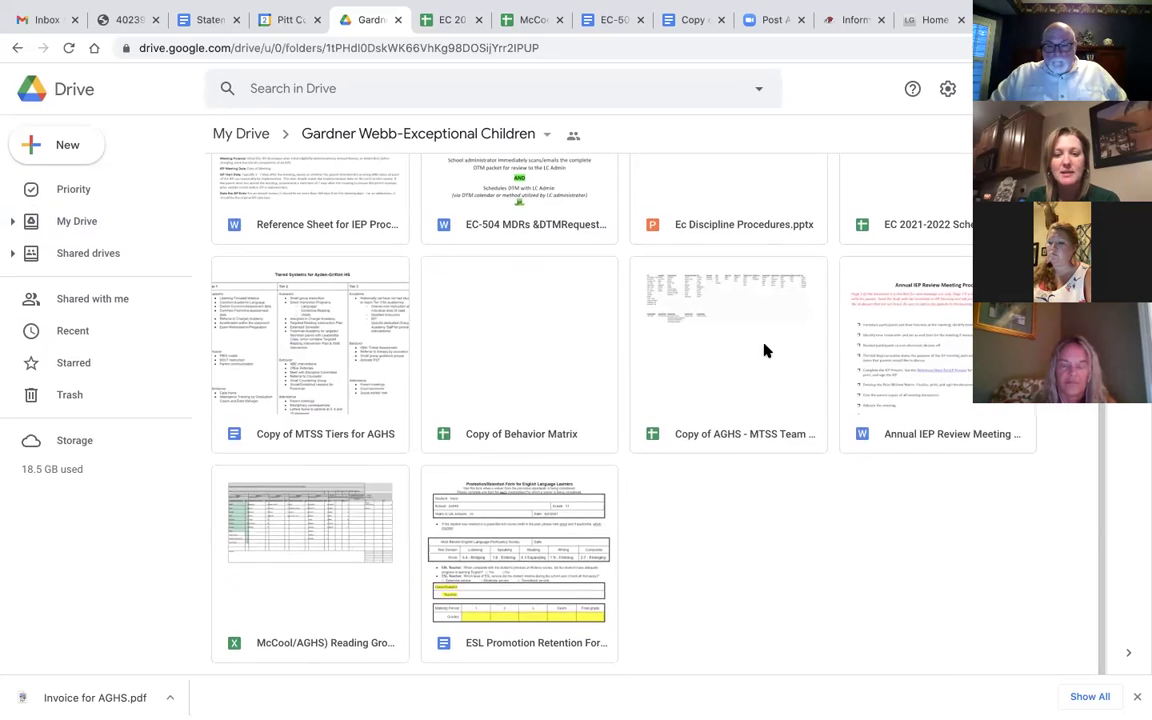
pyautogui.doubleClick(754, 360)
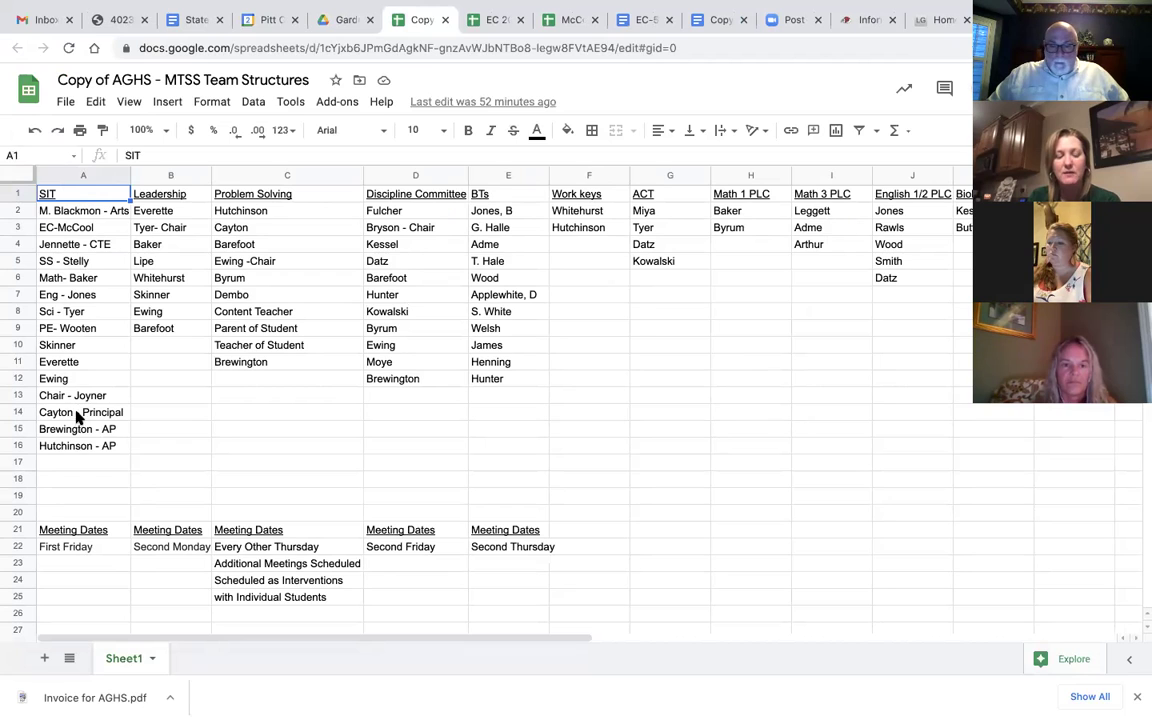
# Step: Look through the MTSS team lists, from Leadership, Problem Solving, BTs, Work keys and ACT to the PLC, COP and EC groups
pyautogui.click(170, 196)
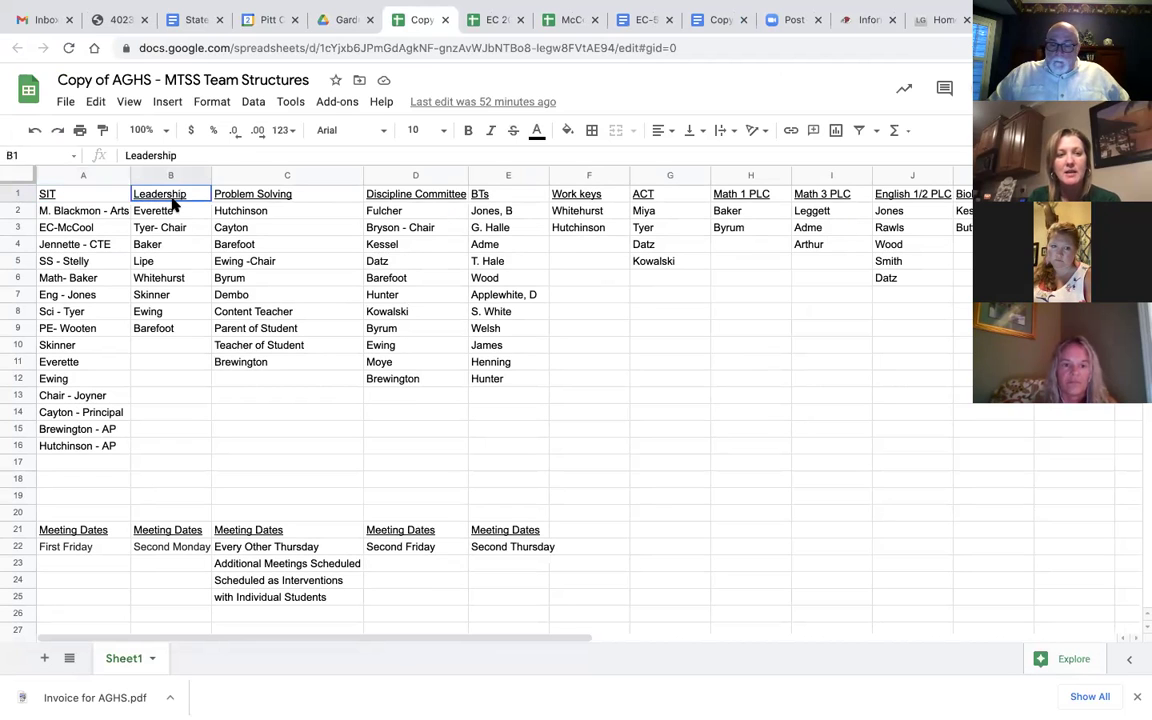
pyautogui.click(246, 226)
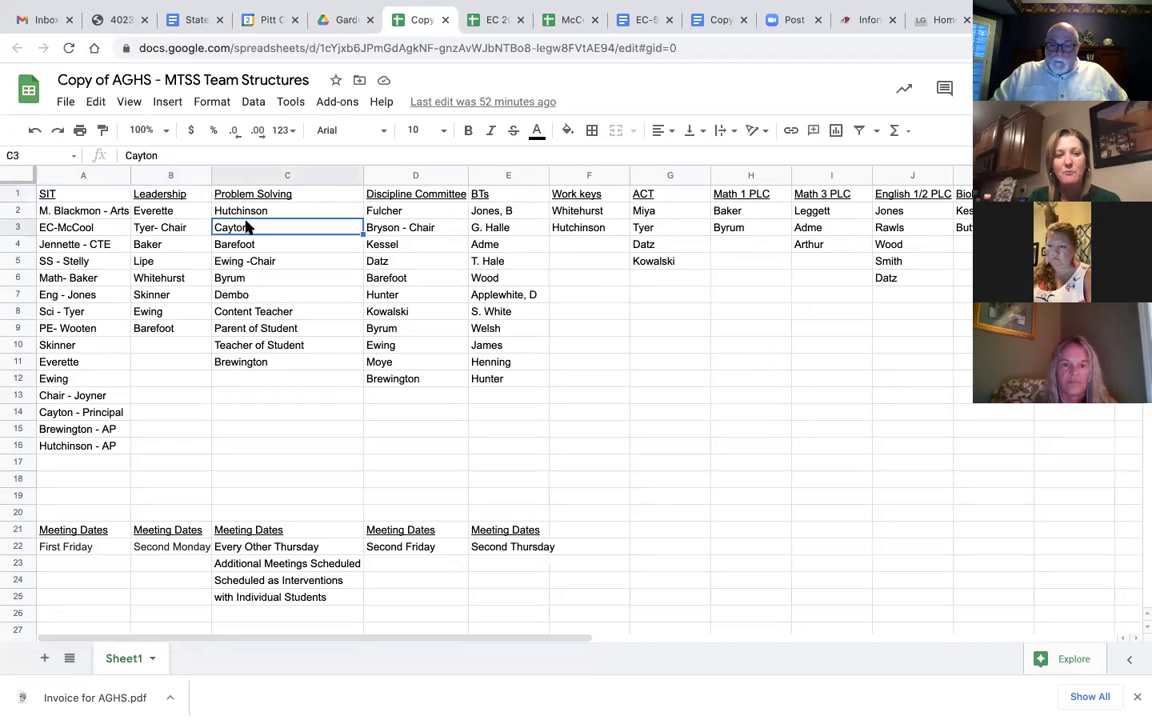
pyautogui.click(508, 196)
pyautogui.click(567, 197)
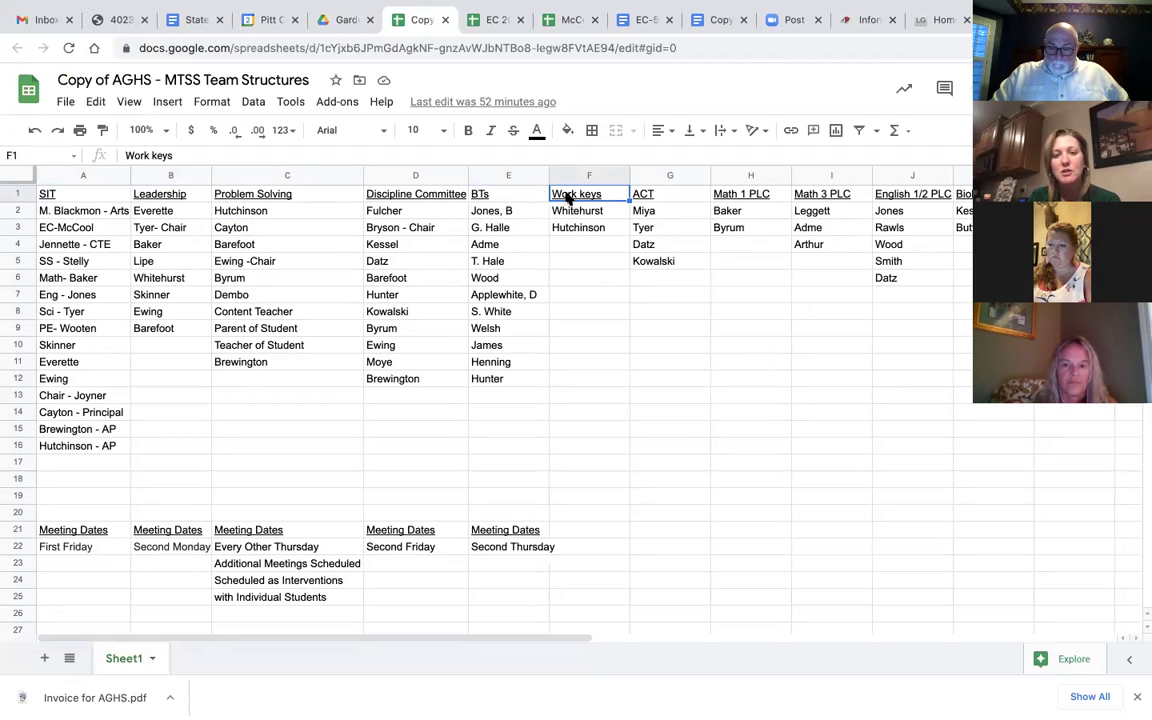
pyautogui.click(657, 193)
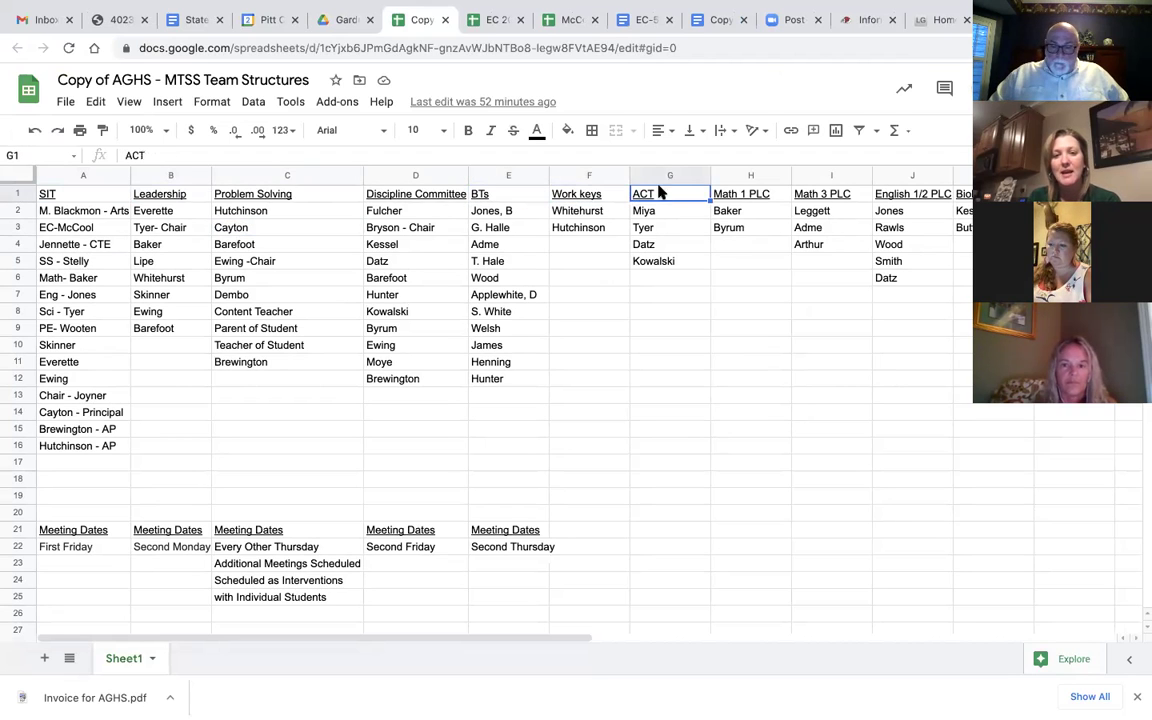
pyautogui.click(748, 197)
pyautogui.hscroll(5, 748, 197)
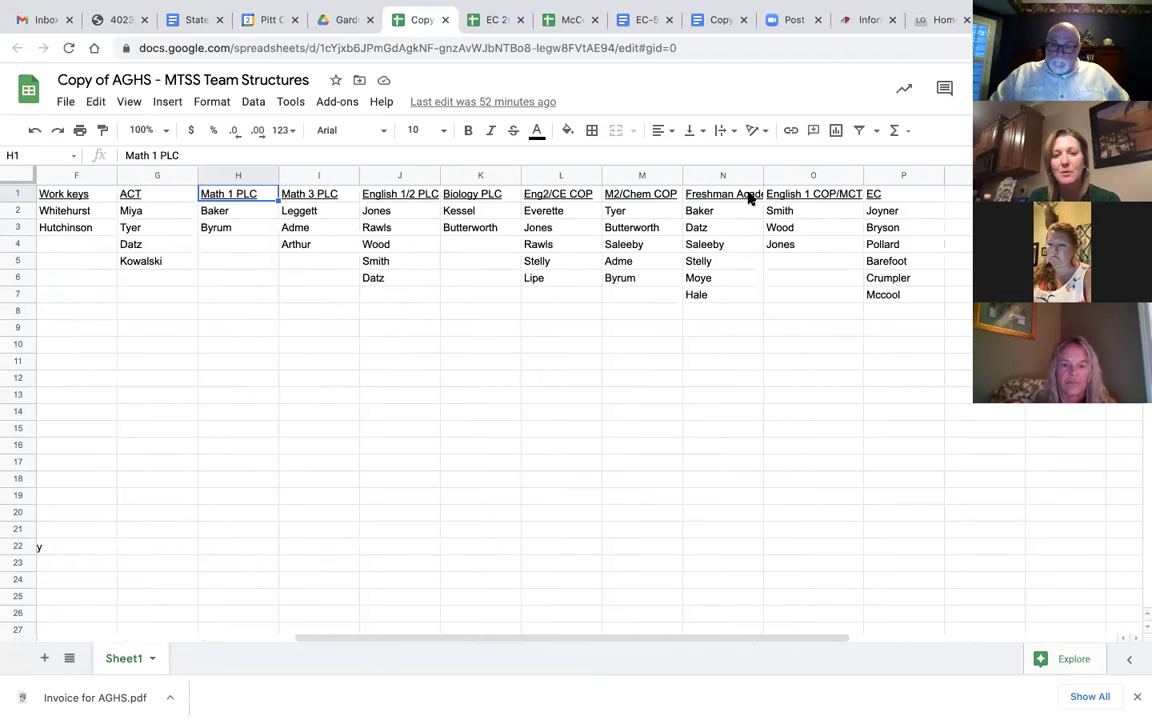
pyautogui.hscroll(1, 748, 197)
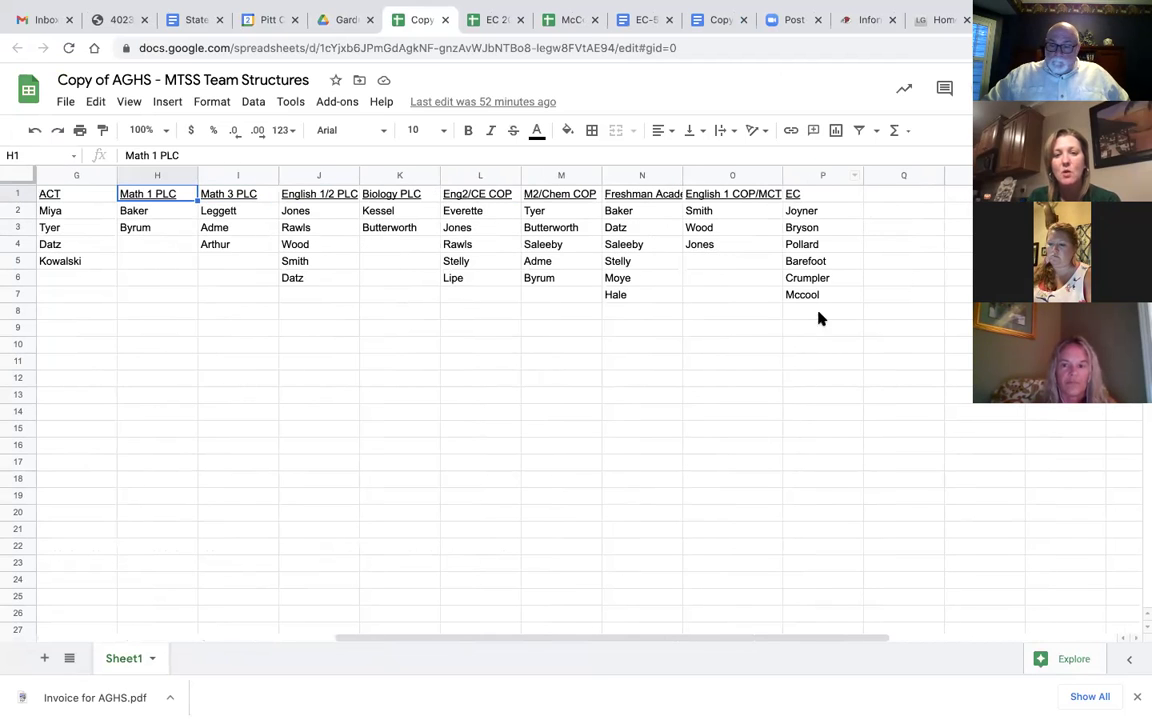
pyautogui.hscroll(-5, 810, 277)
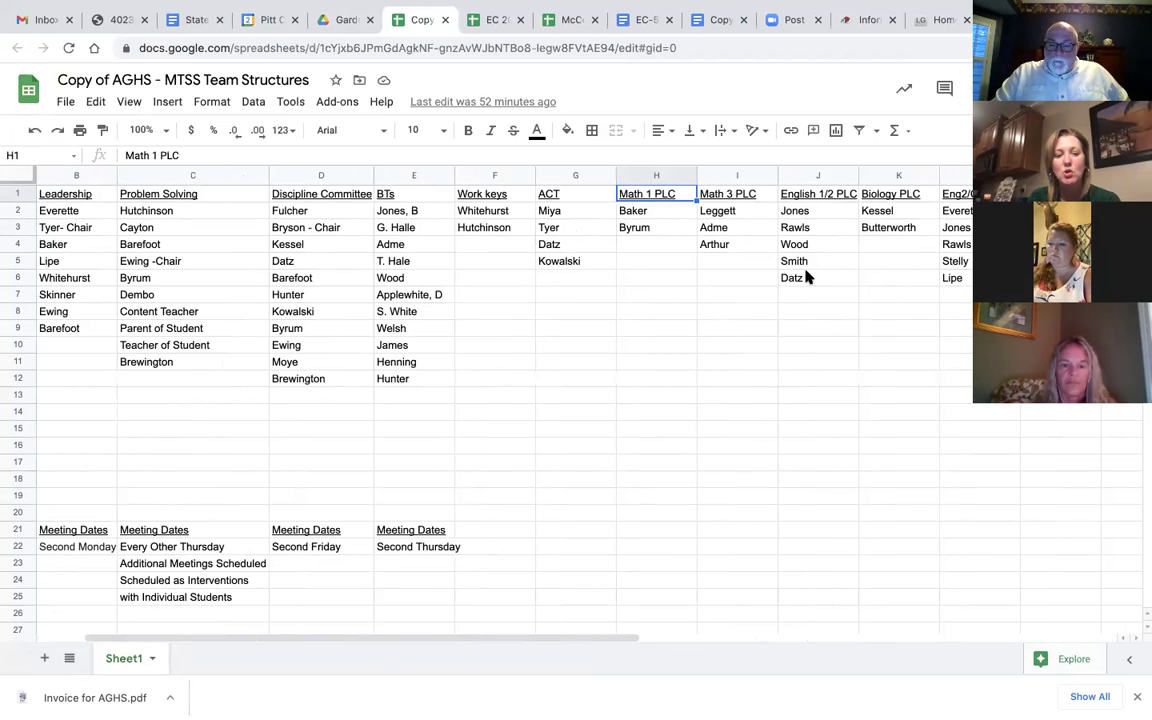
pyautogui.hscroll(-1, 810, 277)
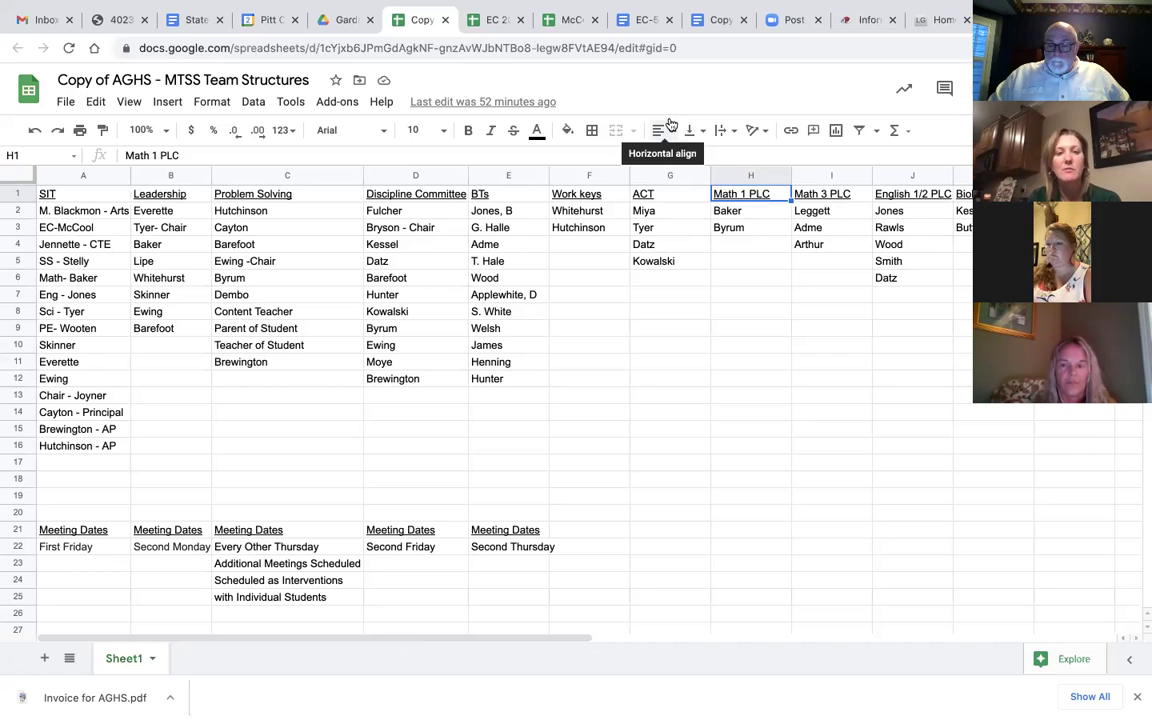
# Step: Open the ESL Promotion Retention Form from the Gardner Webb-Exceptional Children folder in Drive and review its proficiency scores, grades and accommodation questions
pyautogui.click(355, 27)
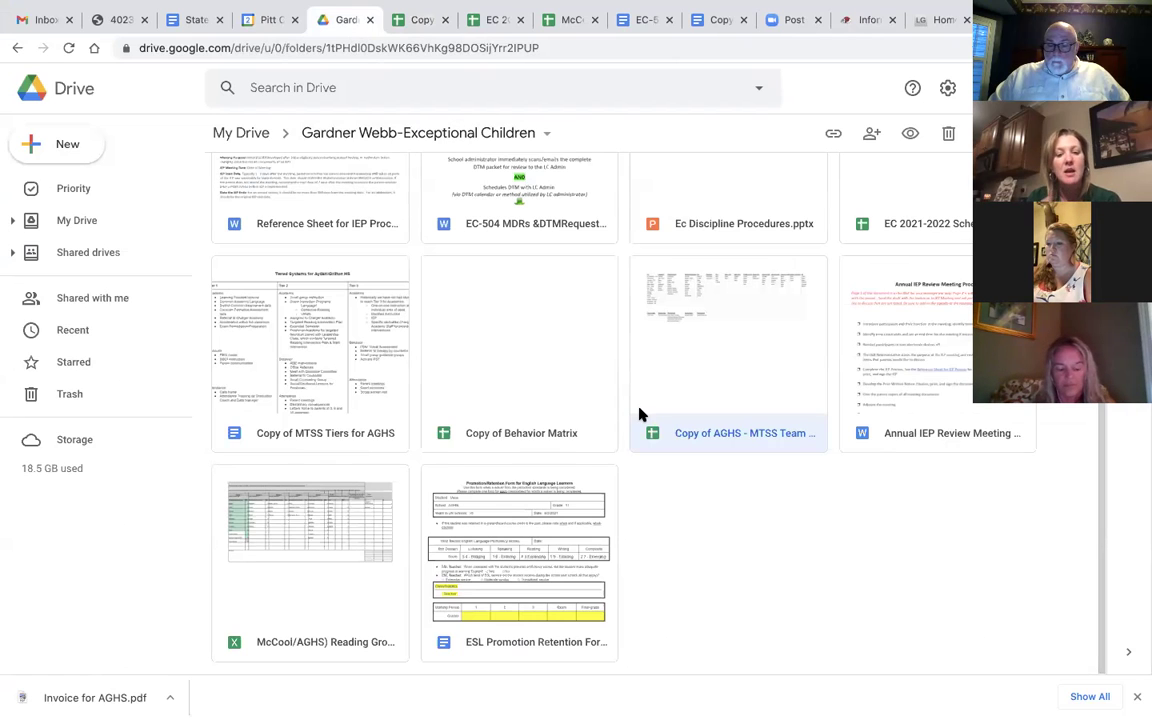
pyautogui.doubleClick(549, 570)
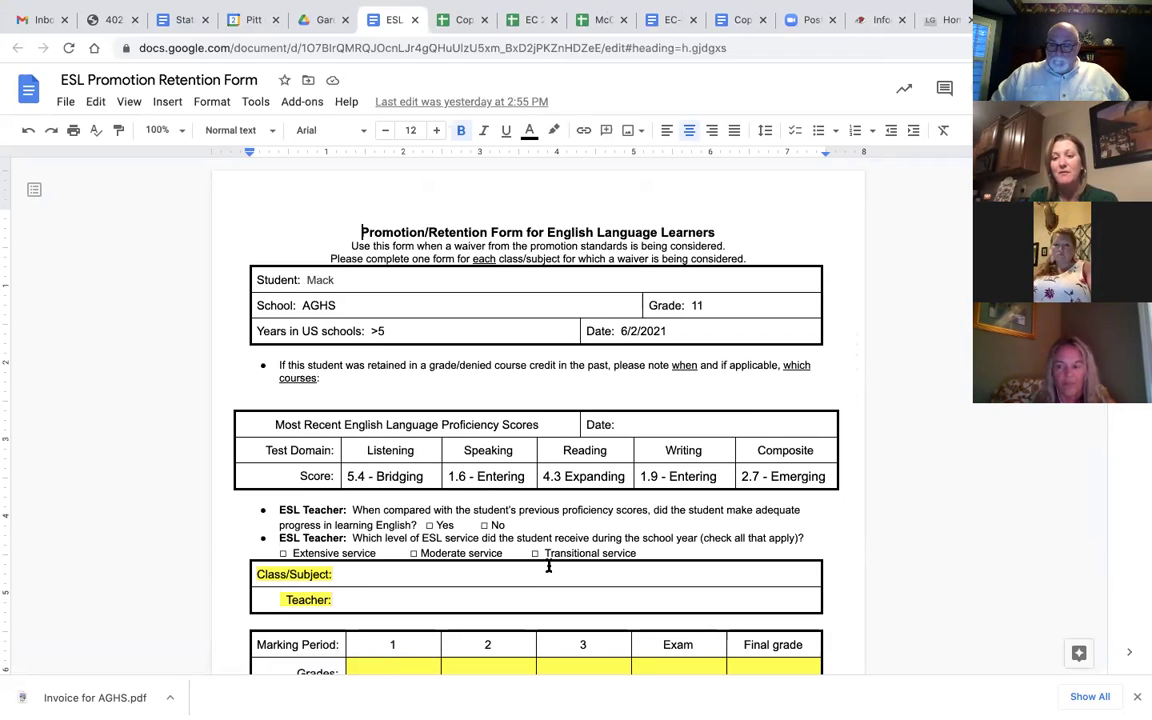
pyautogui.scroll(-5, 548, 567)
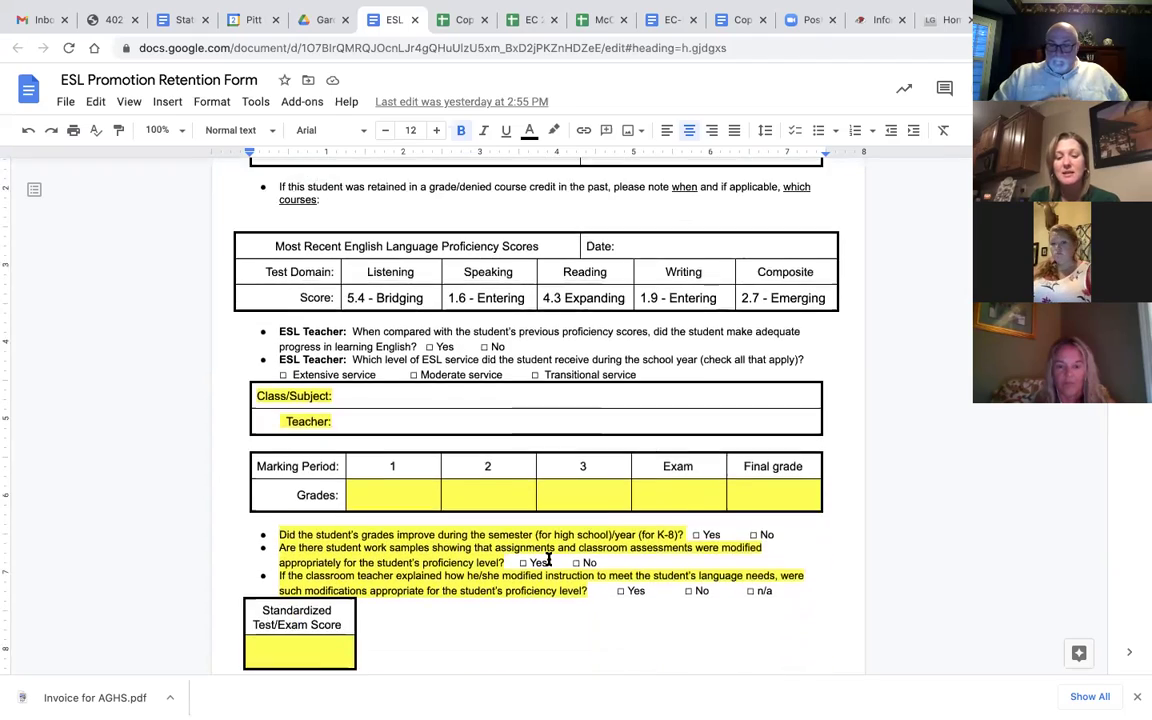
pyautogui.scroll(-12, 548, 554)
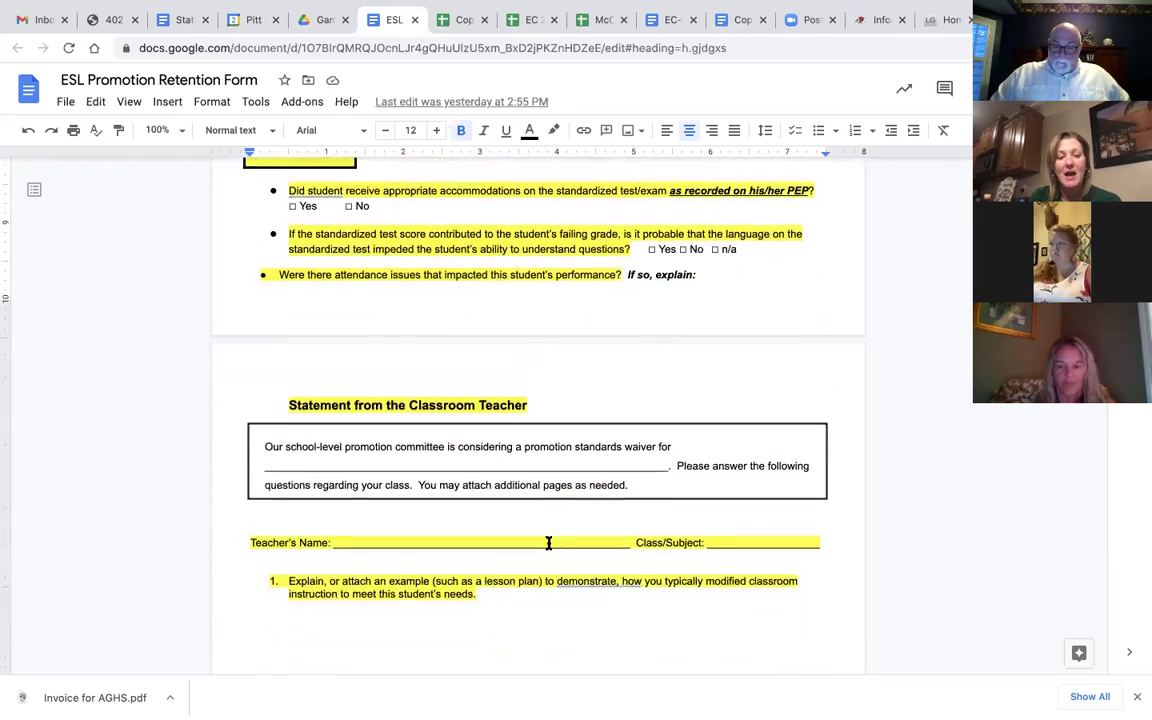
# Step: Read the classroom teacher's statement questions and the Committee Recommendations/Findings section of the form, and return to its first page
pyautogui.scroll(-1, 548, 543)
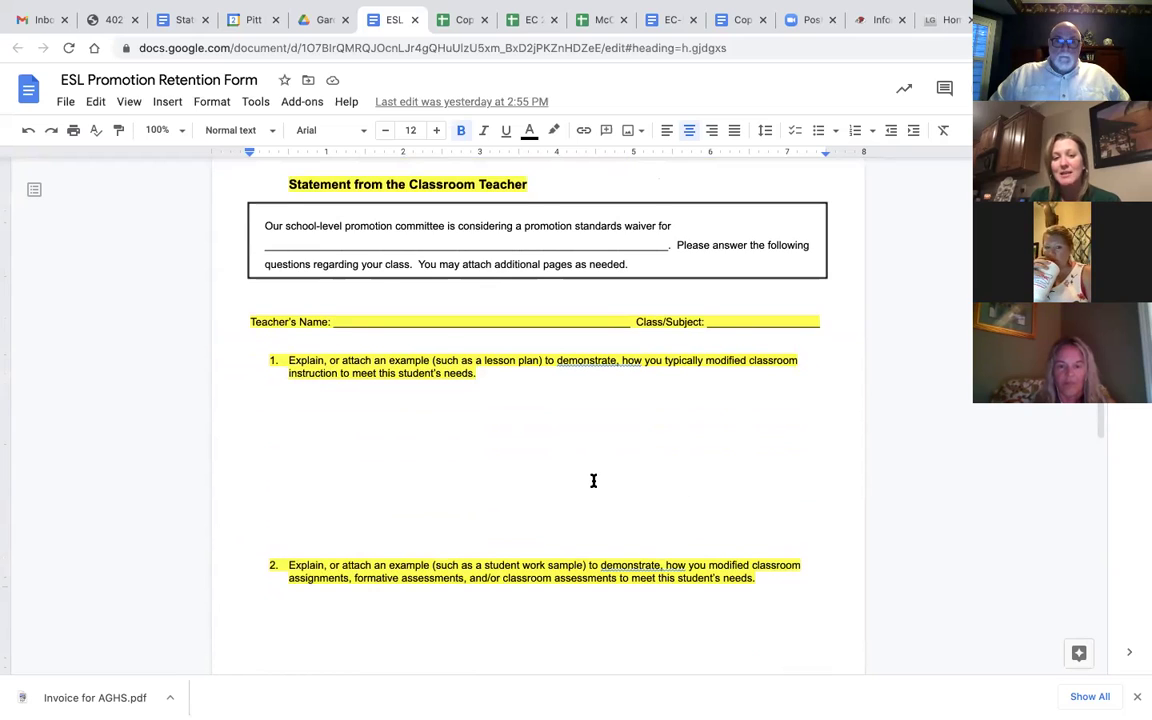
pyautogui.scroll(-1, 593, 481)
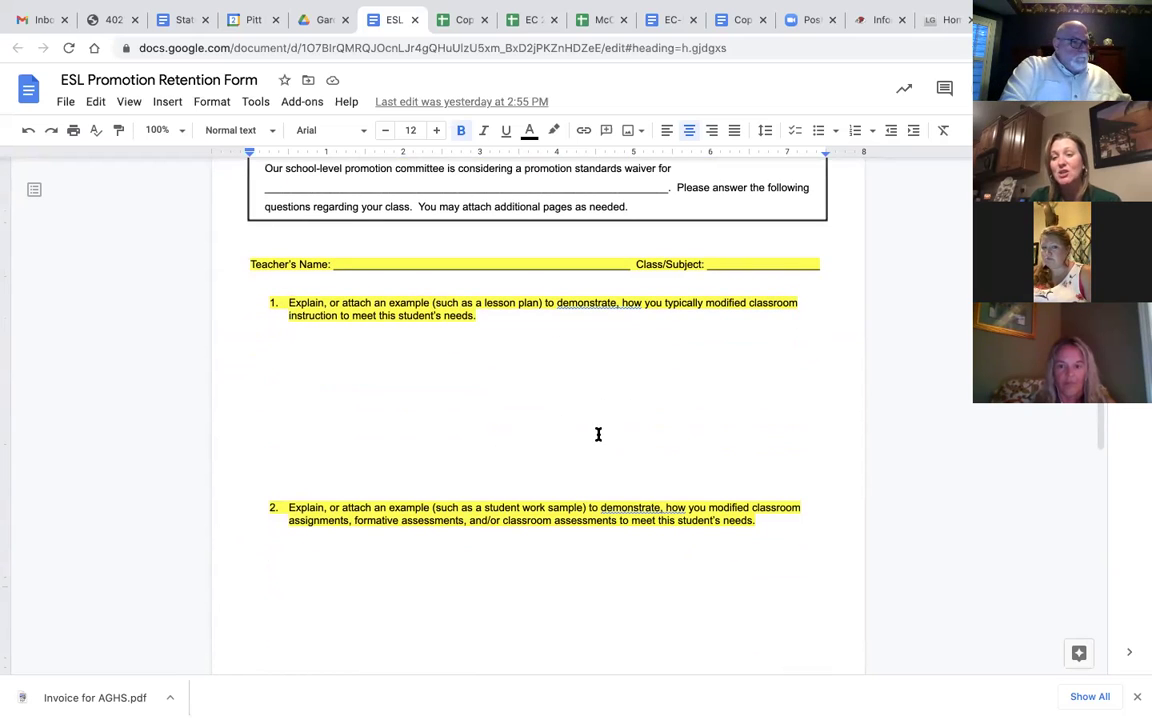
pyautogui.scroll(-3, 600, 437)
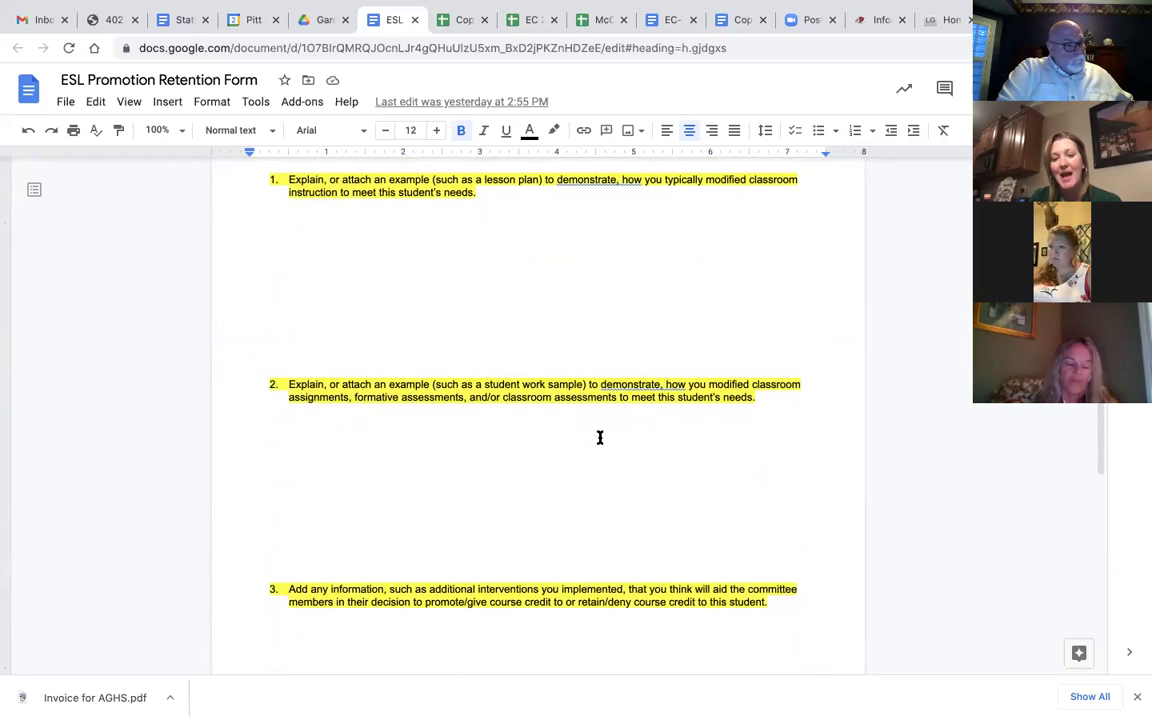
pyautogui.scroll(-3, 600, 437)
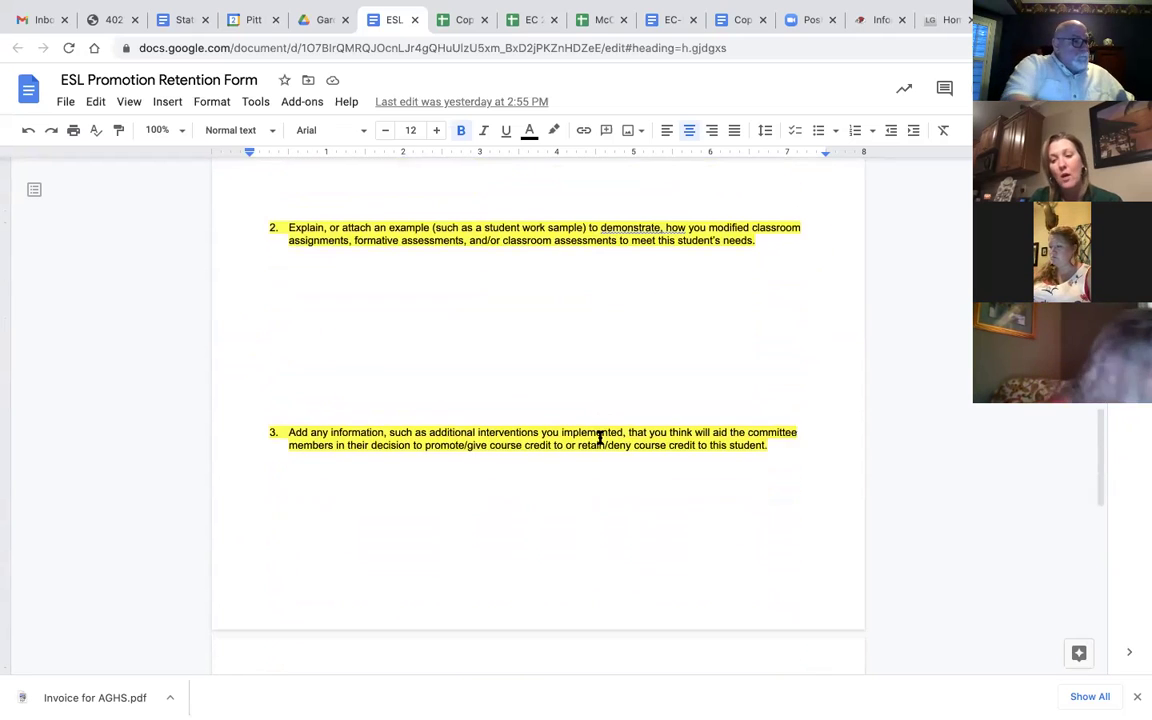
pyautogui.scroll(-4, 600, 437)
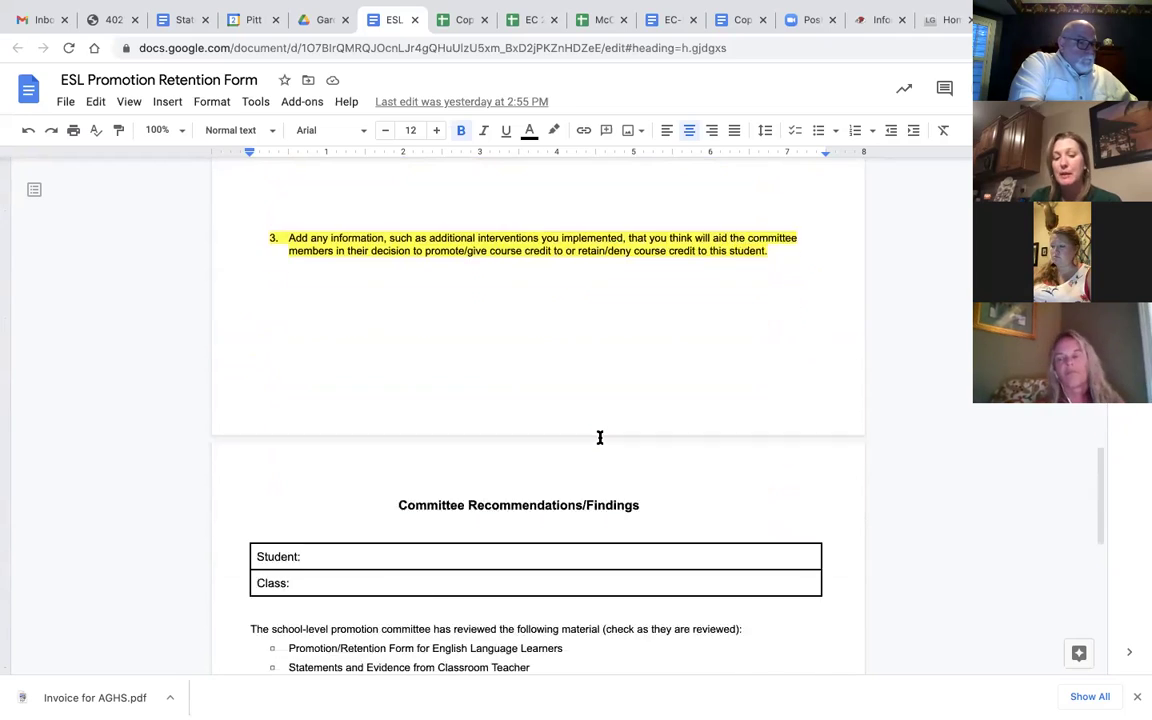
pyautogui.scroll(1, 600, 437)
pyautogui.scroll(-3, 600, 437)
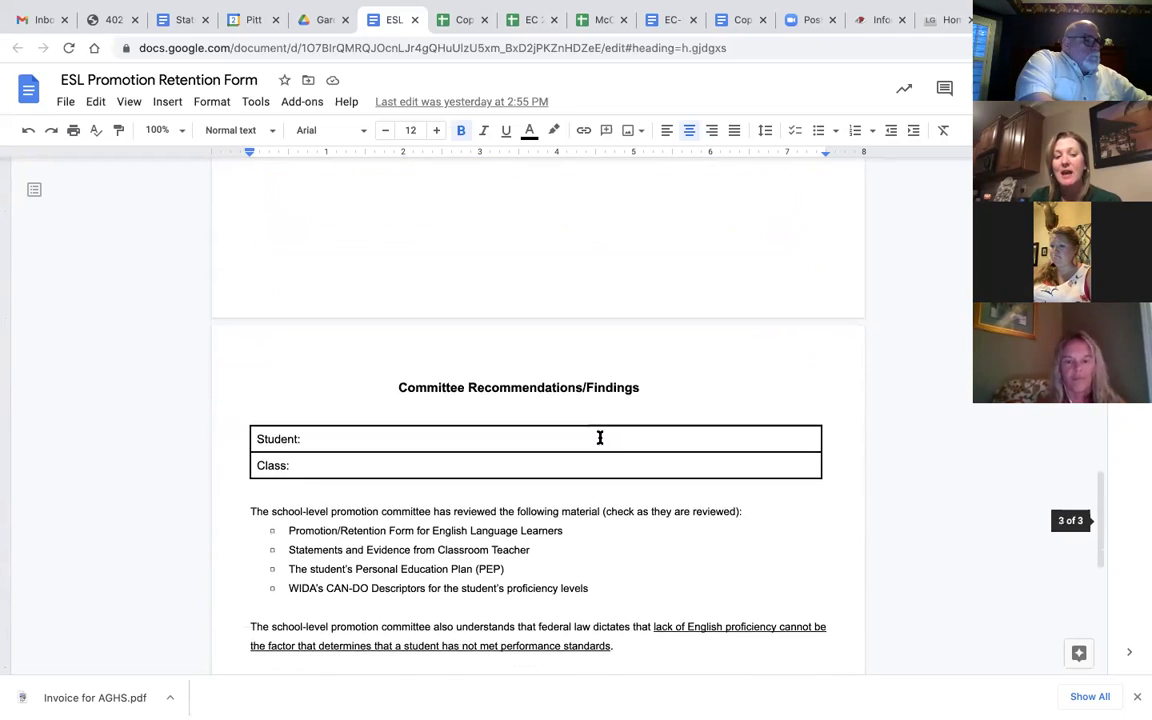
pyautogui.scroll(-3, 600, 437)
pyautogui.scroll(5, 600, 437)
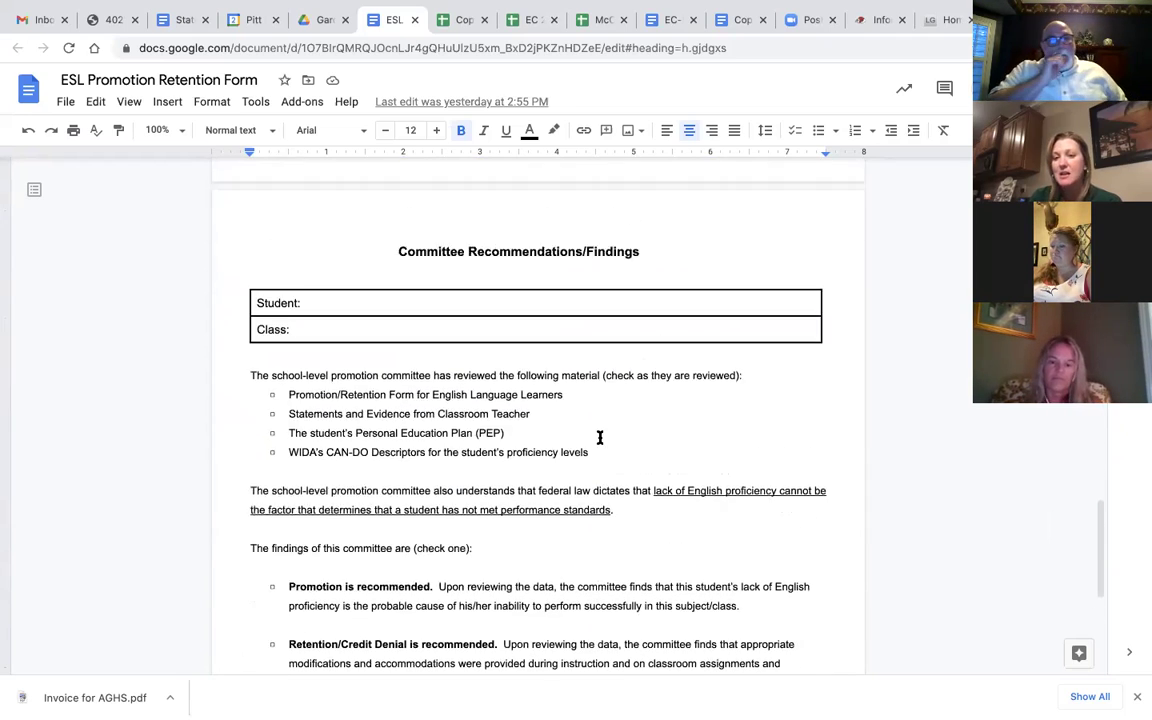
pyautogui.scroll(13, 600, 437)
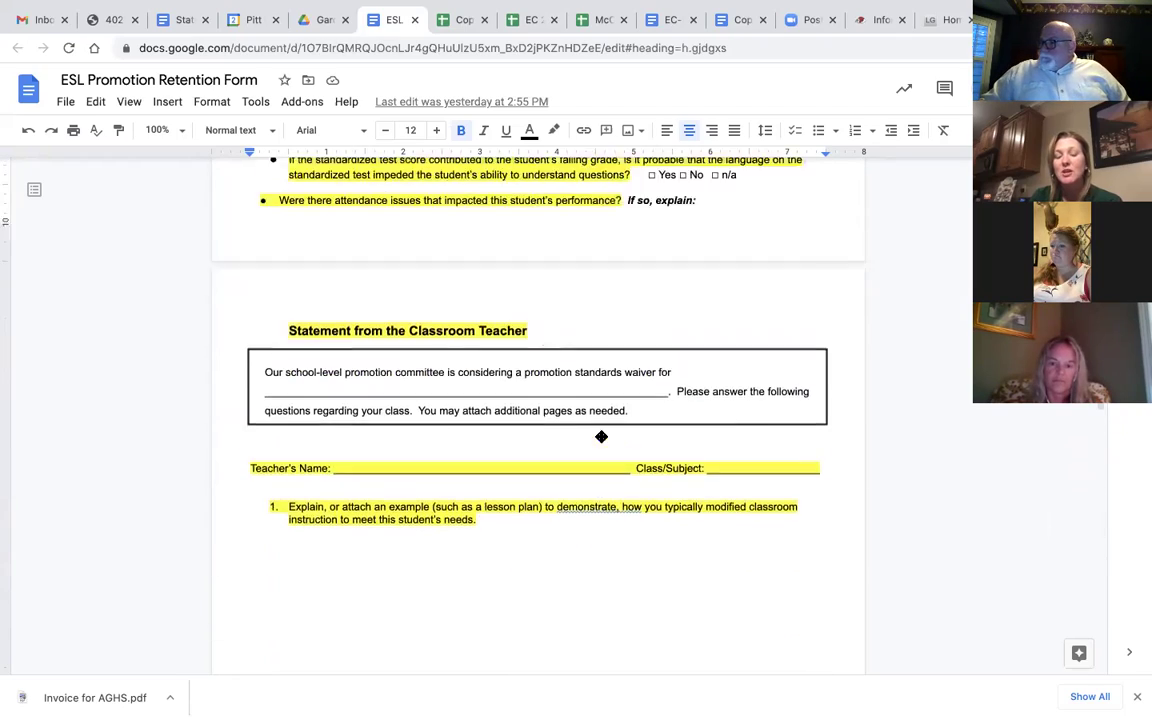
pyautogui.scroll(11, 600, 437)
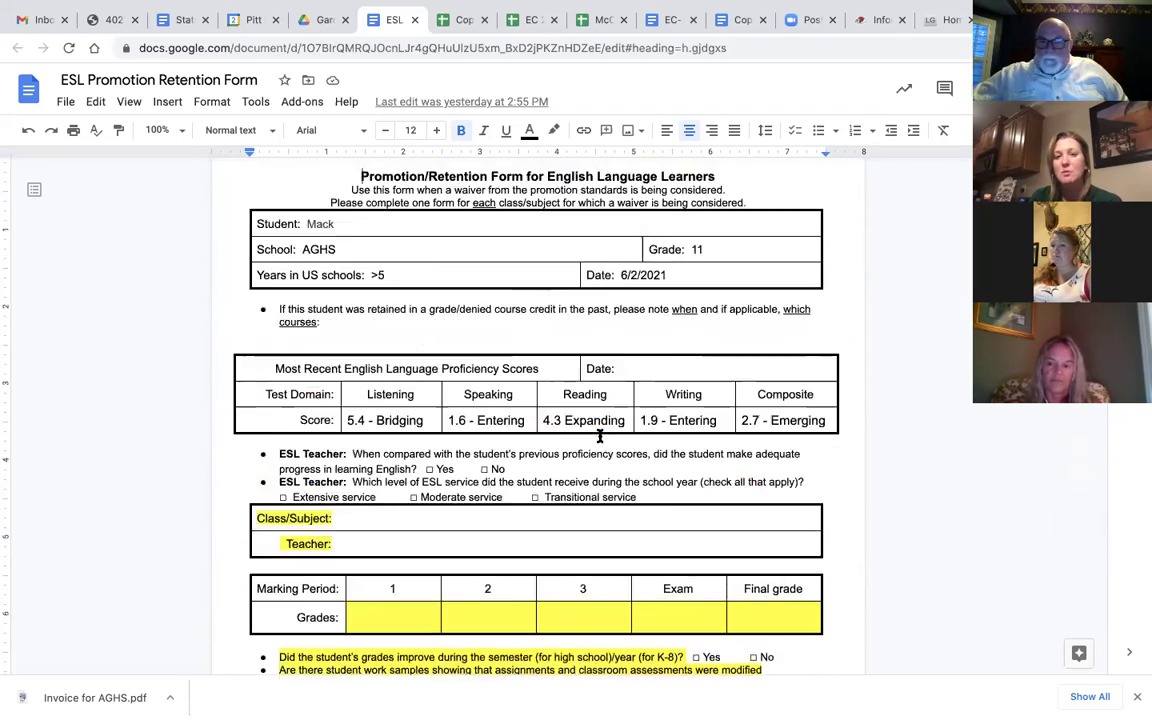
# Step: Open Annual IEP Review Meeting Process & Agenda from the Drive folder, view its case manager checklist, and dismiss the downloads bar
pyautogui.click(327, 30)
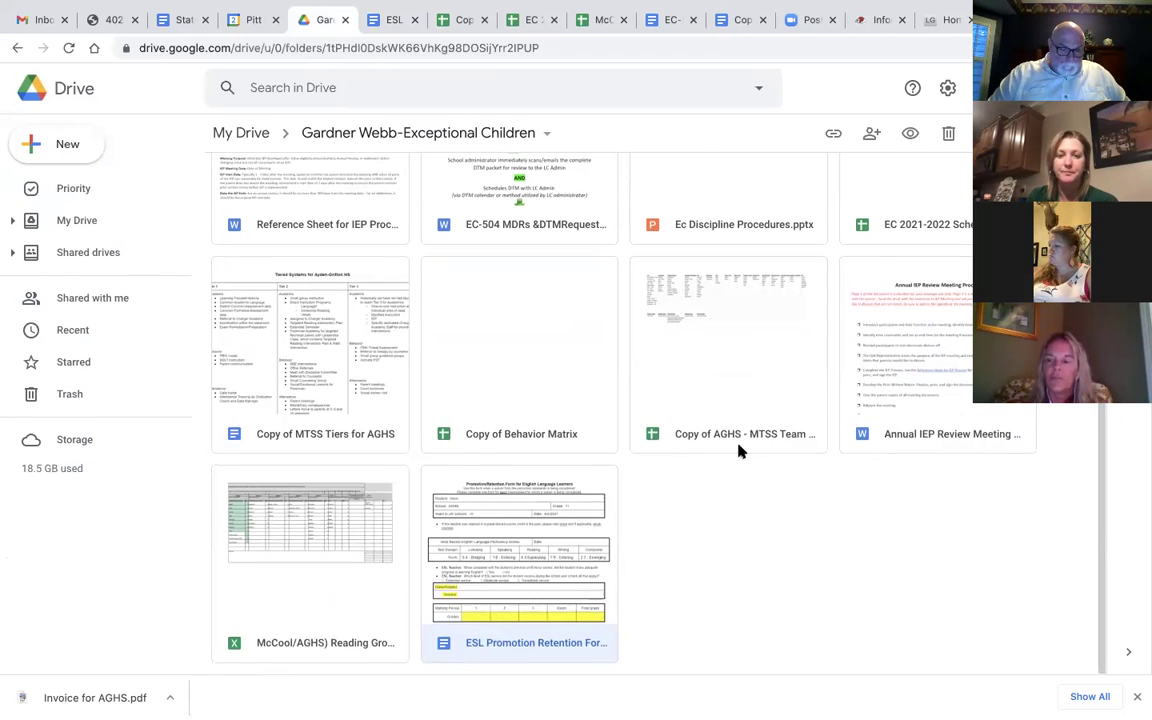
pyautogui.scroll(1, 740, 452)
pyautogui.doubleClick(882, 415)
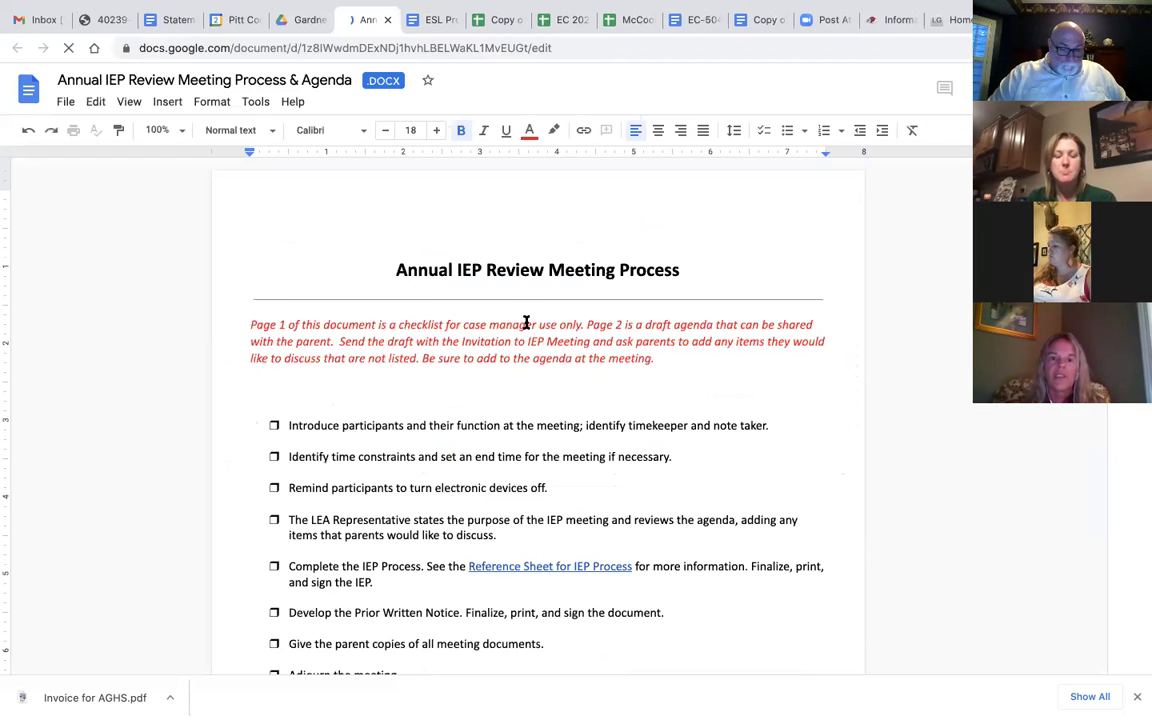
pyautogui.scroll(-3, 526, 319)
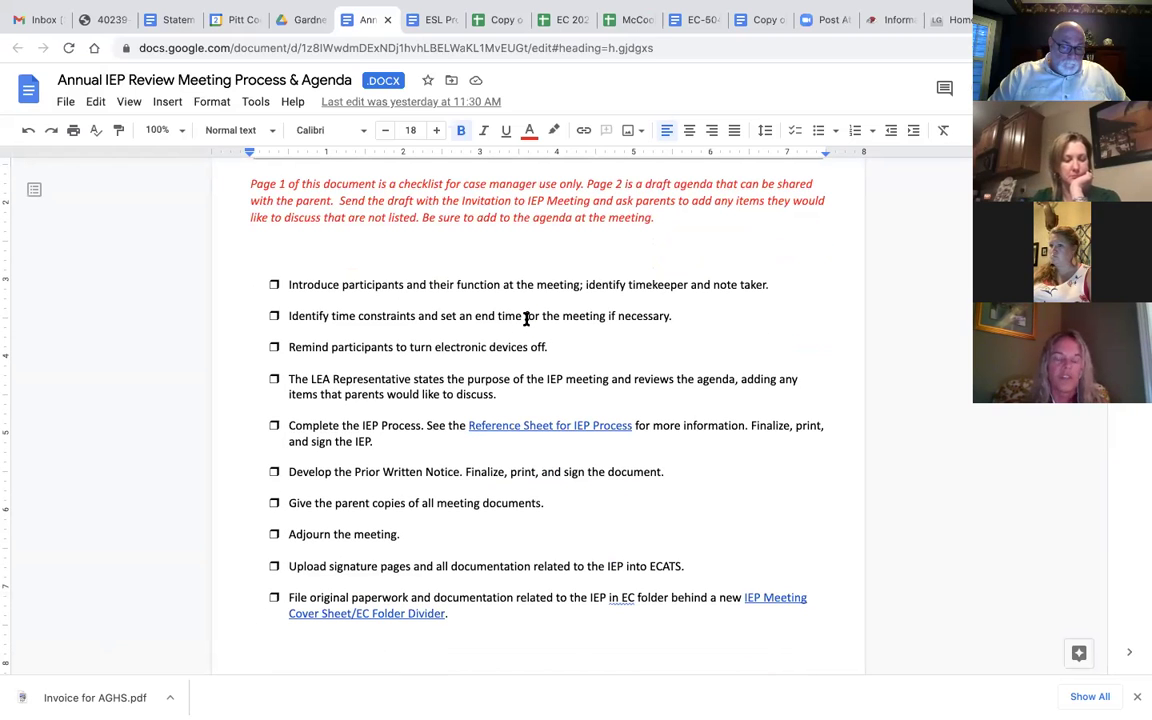
pyautogui.click(1137, 696)
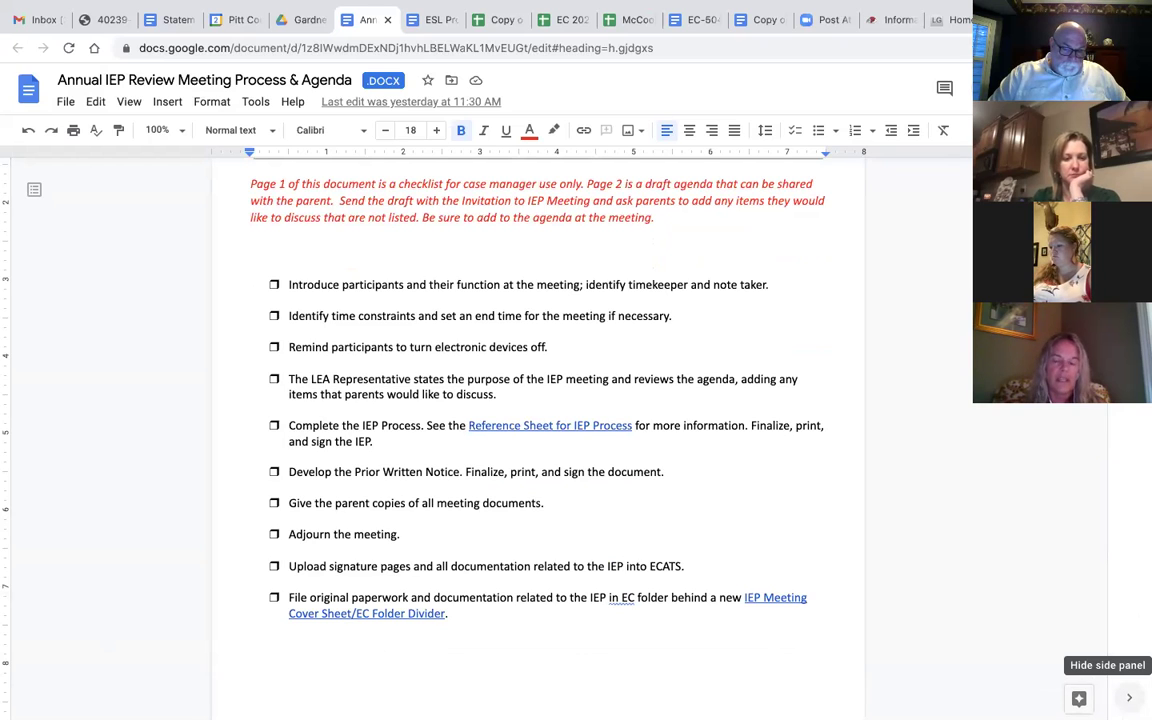